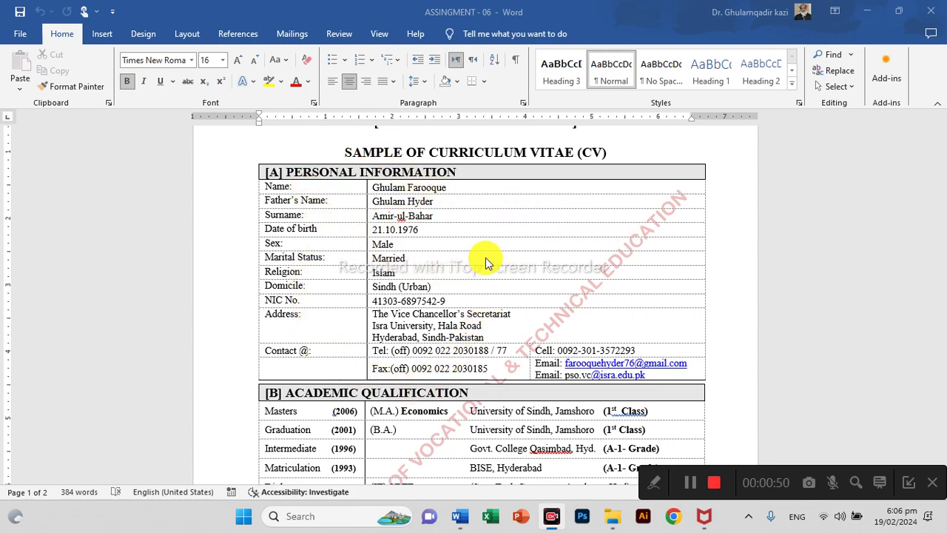
Review the finished sample CV and its print preview.
scroll(481, 264, "up", 2)
scroll(485, 263, "up", 3, "ctrl")
scroll(486, 256, "up", 9, "ctrl")
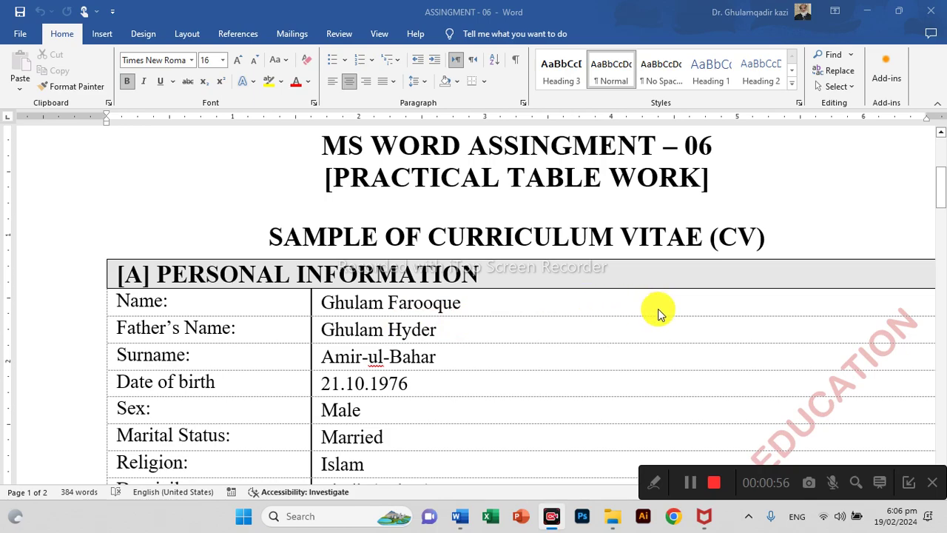
scroll(407, 340, "down", 1)
scroll(407, 342, "down", 3)
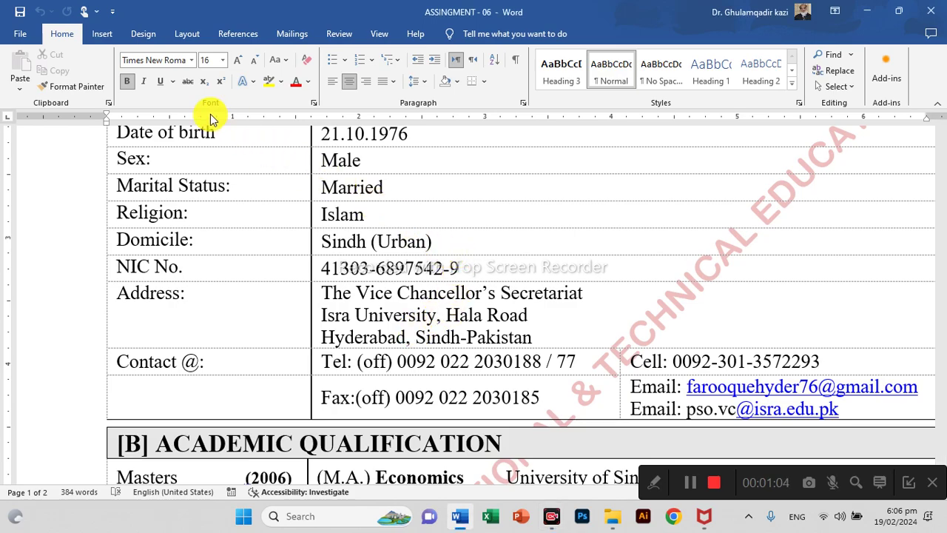
key("ctrl+p")
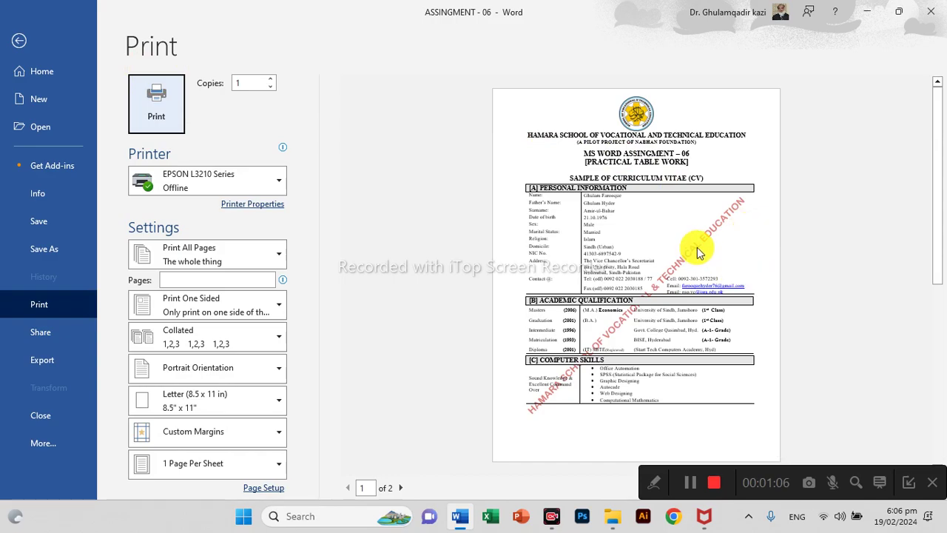
key("Escape")
scroll(554, 348, "up", 5)
scroll(514, 313, "down", 5)
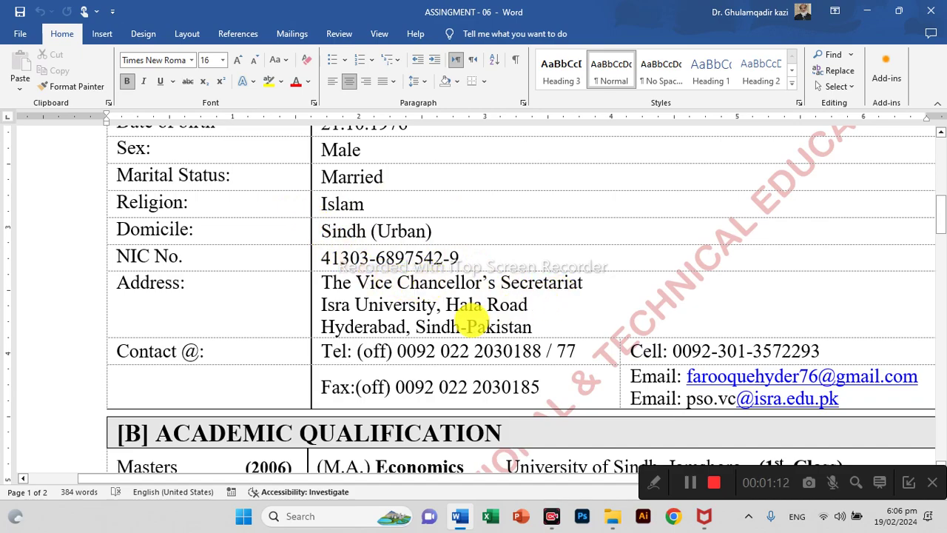
scroll(485, 317, "up", 5)
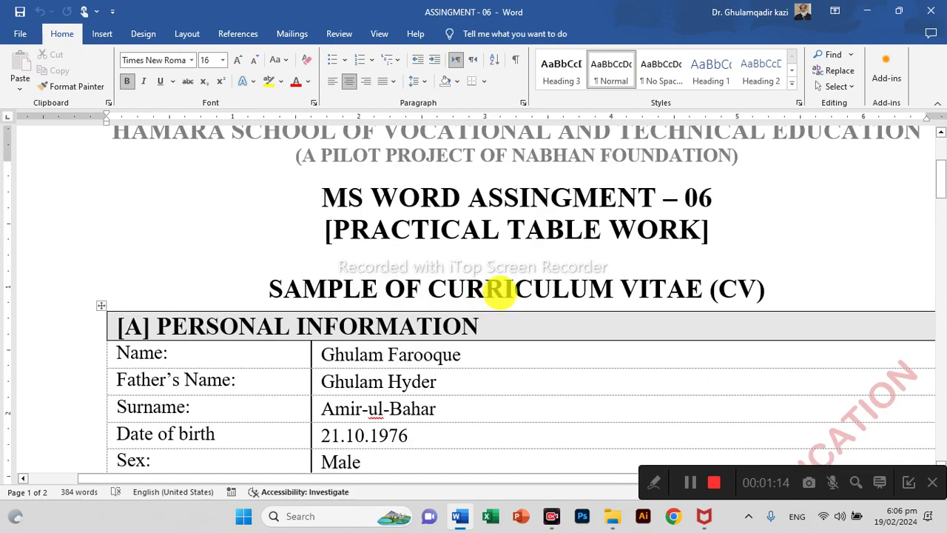
scroll(501, 290, "down", 6)
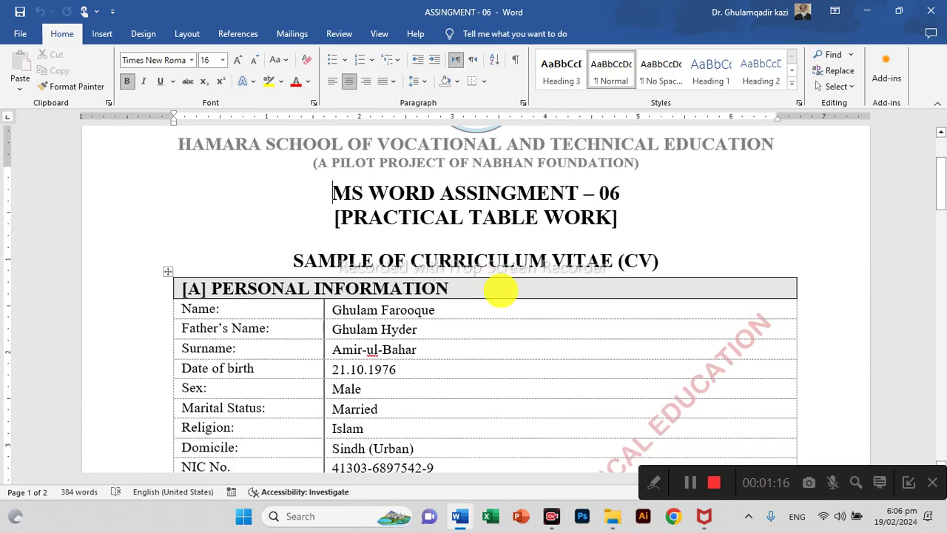
scroll(500, 292, "down", 3)
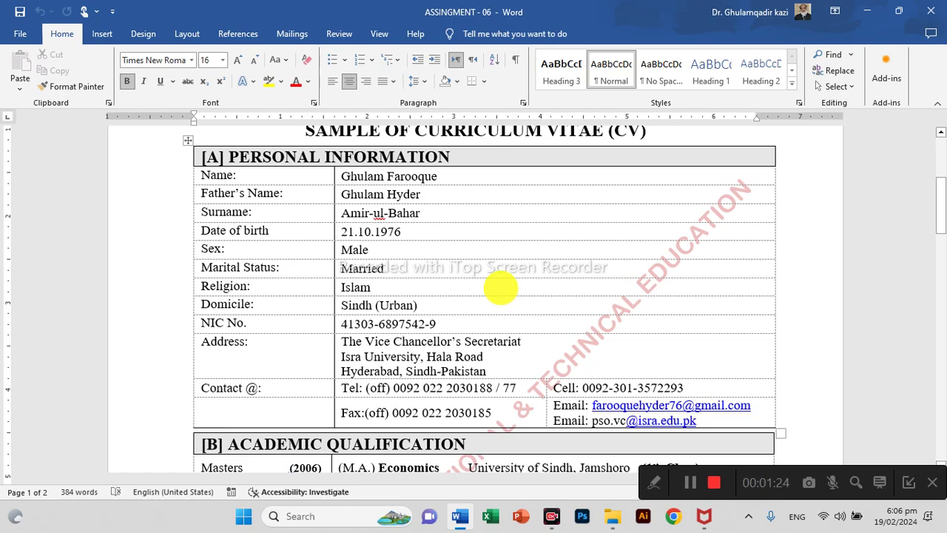
scroll(501, 289, "down", 1)
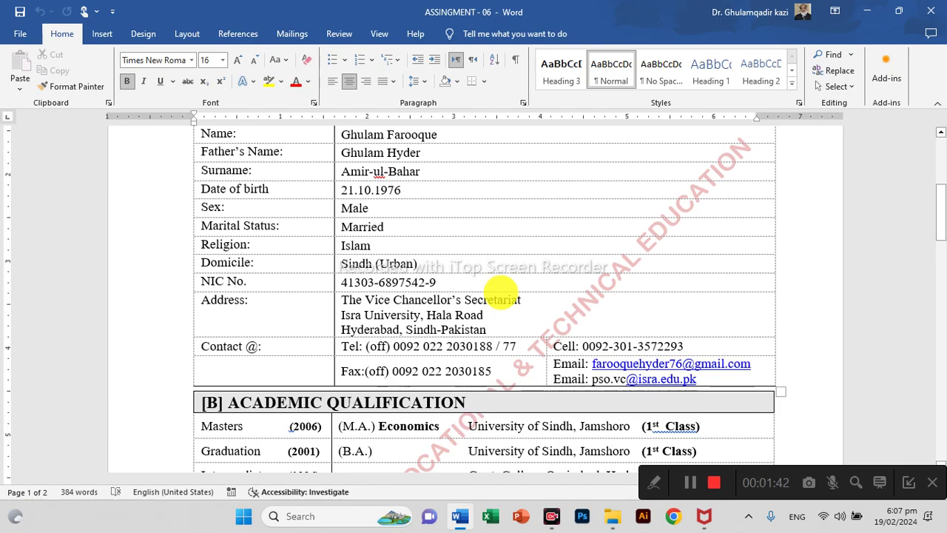
scroll(596, 327, "up", 5)
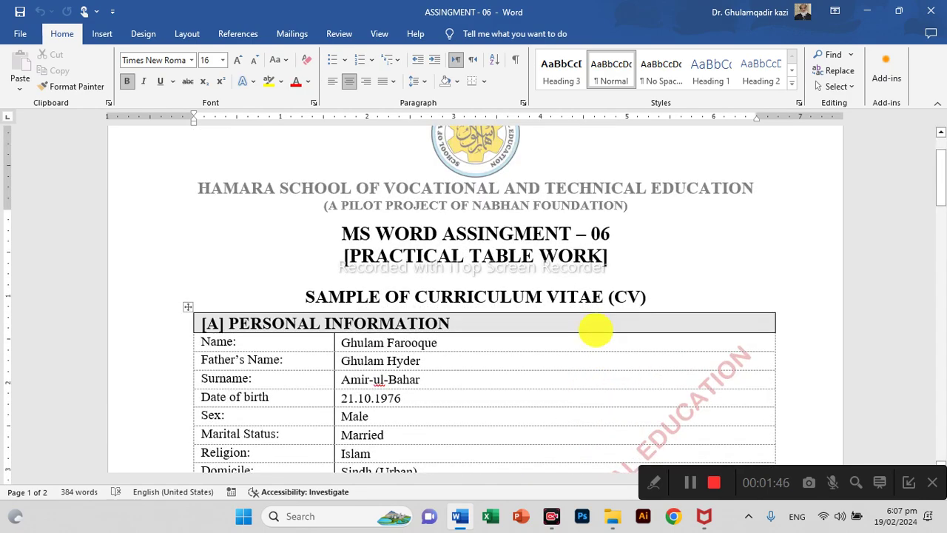
Start a new blank document with 0 pt spacing after and single line spacing.
key("ctrl+n")
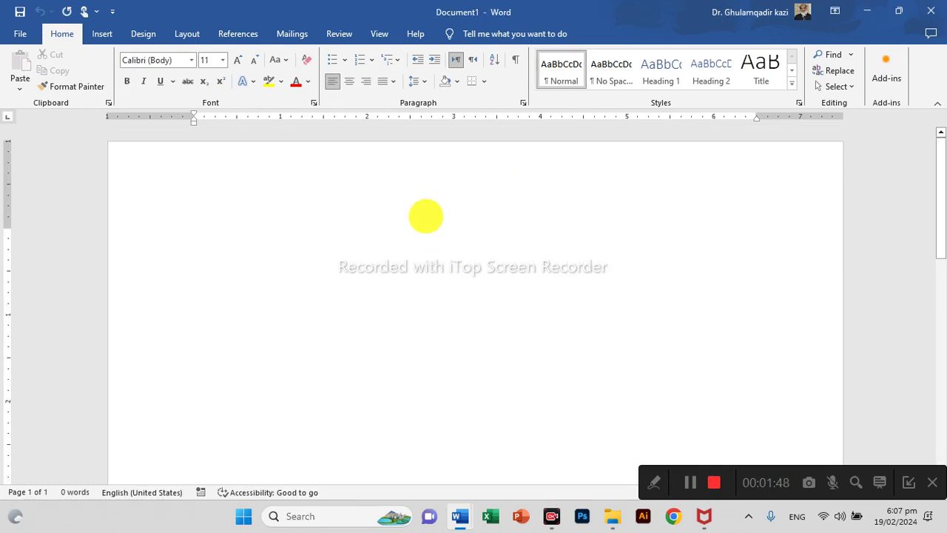
key("ctrl+a")
right_click(196, 237)
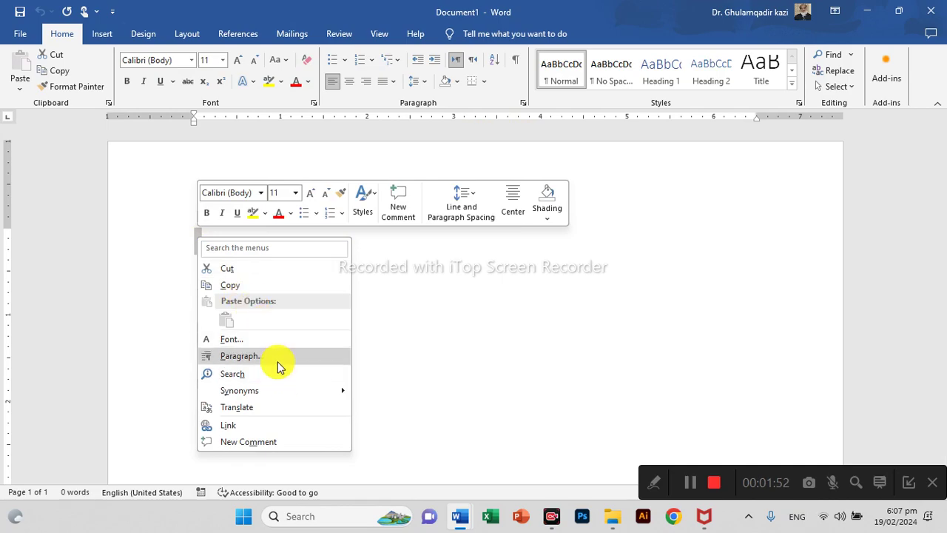
left_click(274, 358)
double_click(427, 279)
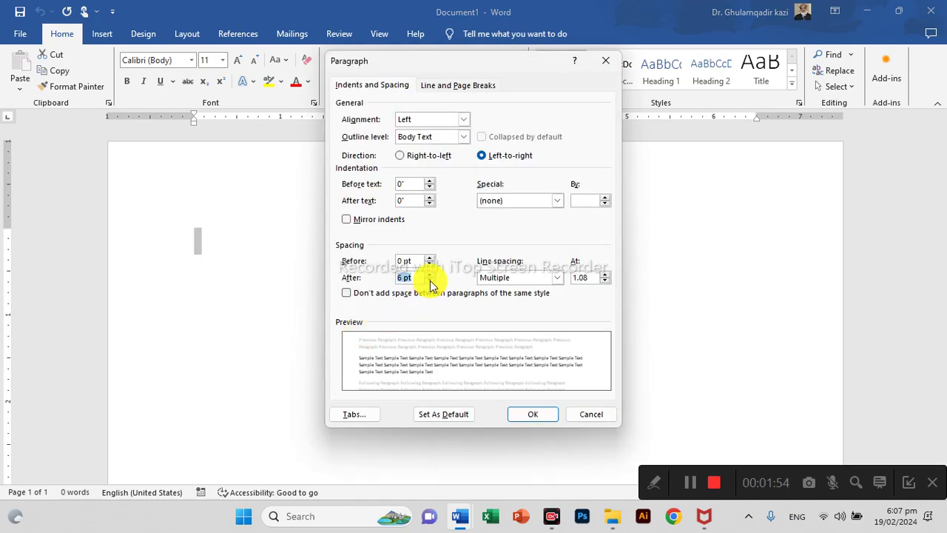
left_click(430, 282)
left_click(496, 278)
left_click(498, 288)
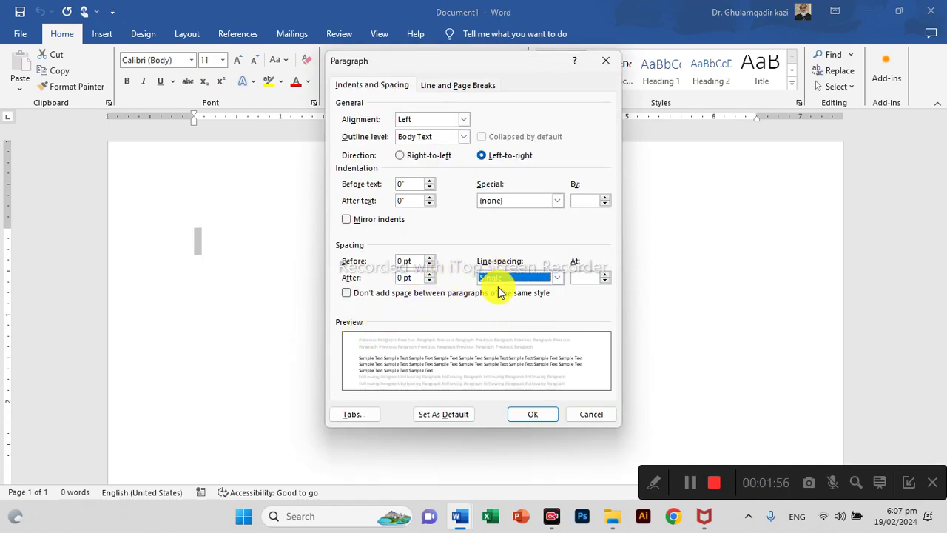
left_click(531, 414)
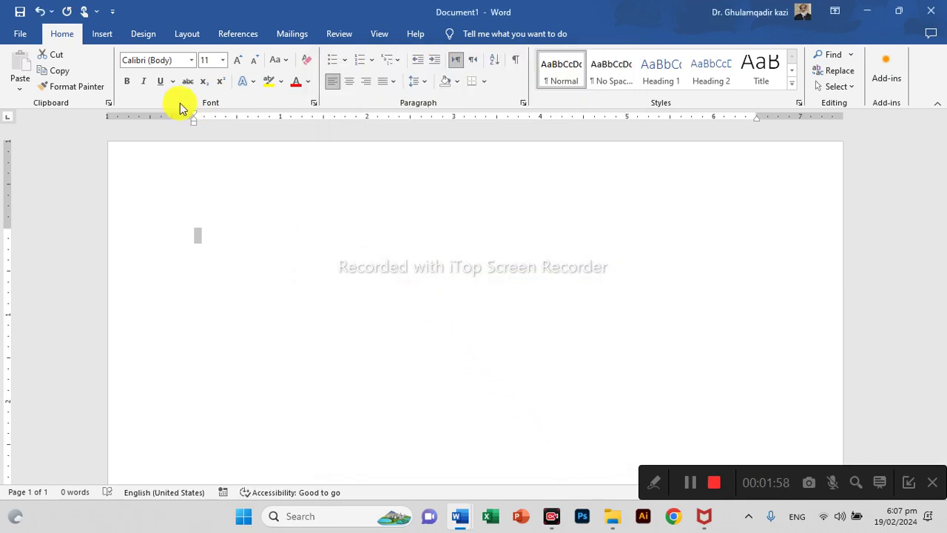
Set the font to Times New Roman 15 pt, bold and centred.
left_click(159, 60)
key("BackSpace")
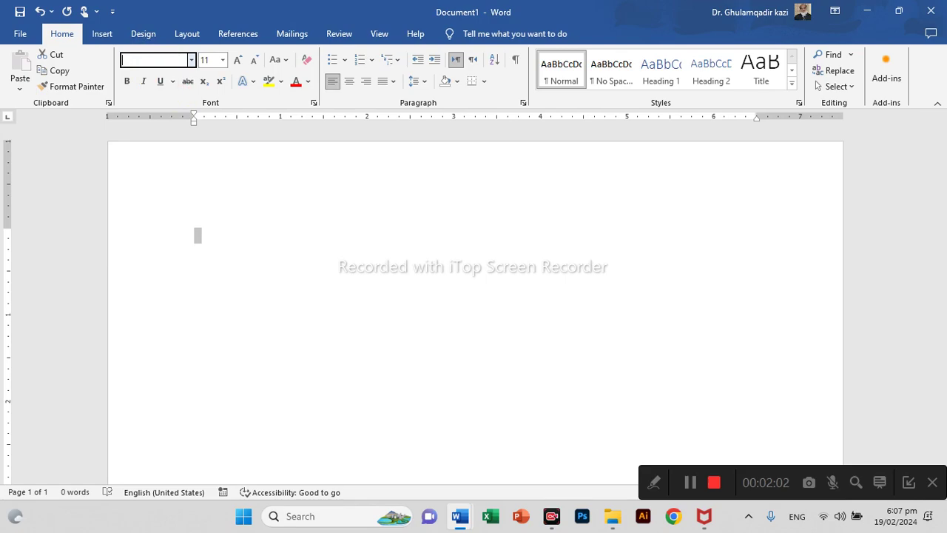
type("t")
key("Return")
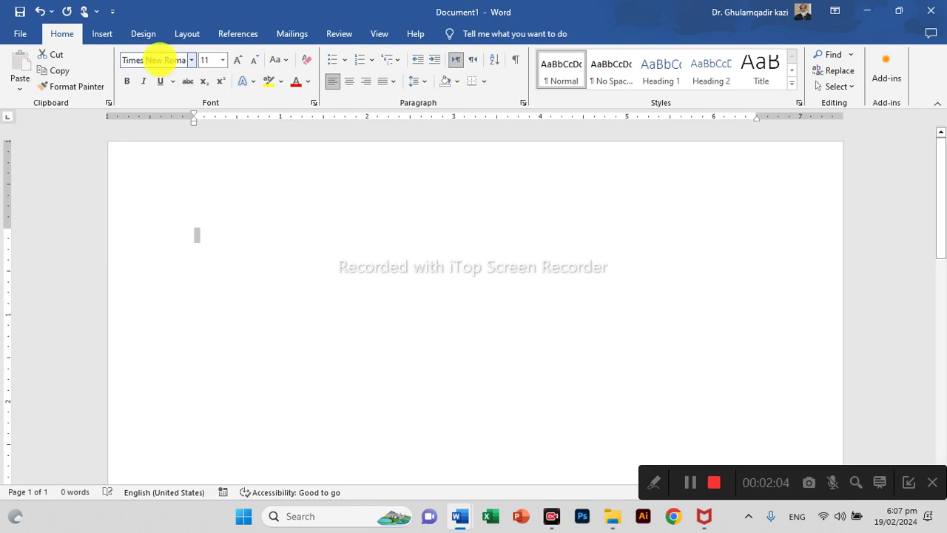
left_click(227, 244)
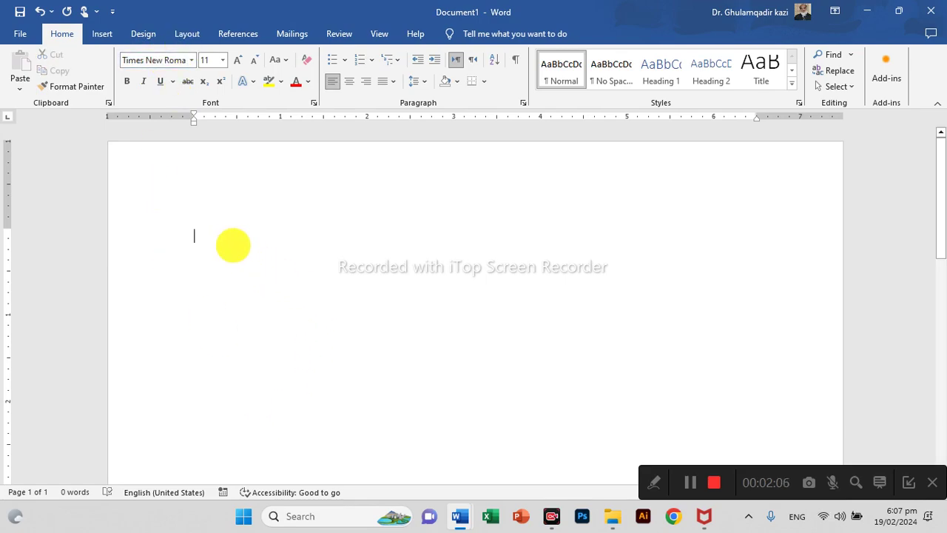
key("ctrl+bracketright")
key("ctrl+bracketright")
key("ctrl+b")
key("ctrl+e")
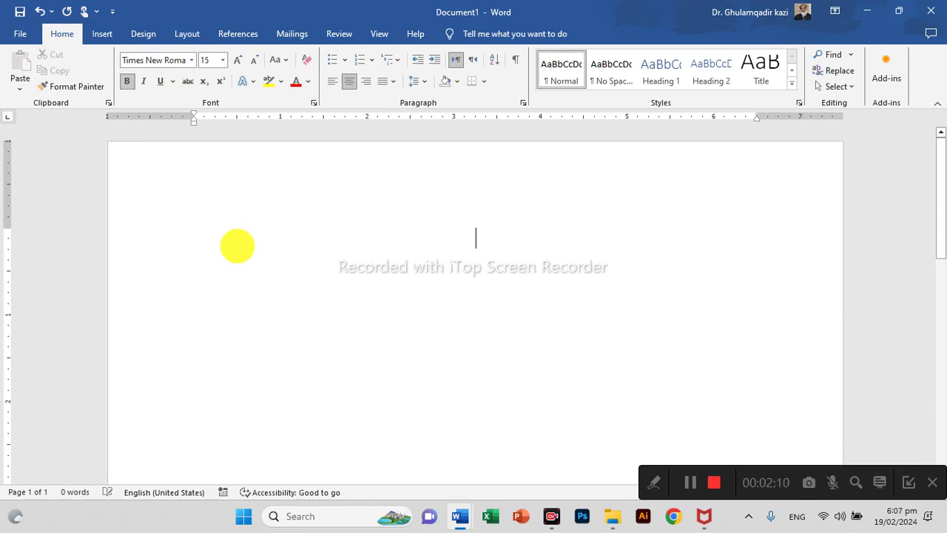
Type the title SAMPLE OF CV and add left-aligned empty lines below it.
type("S")
key("BackSpace")
type("SAMPLE OF CV")
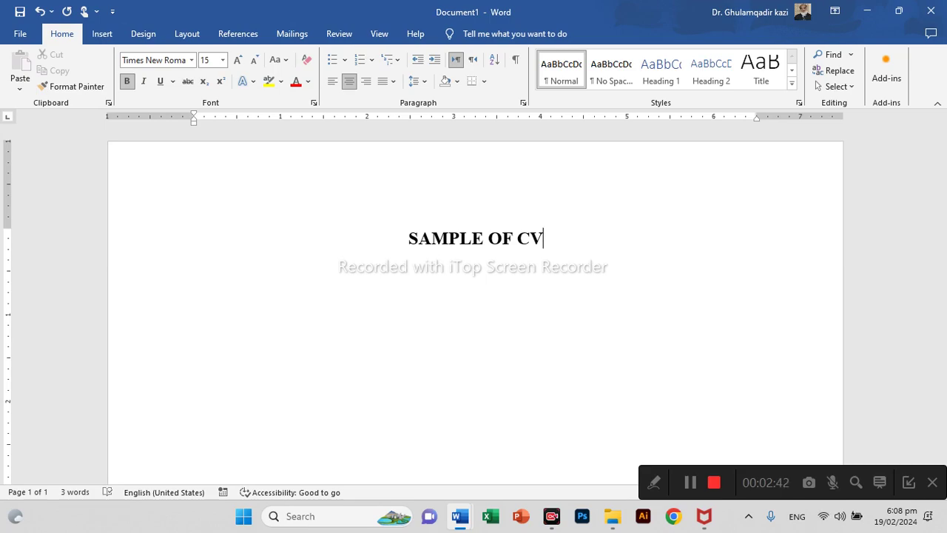
key("Return")
key("ctrl+l")
key("Return")
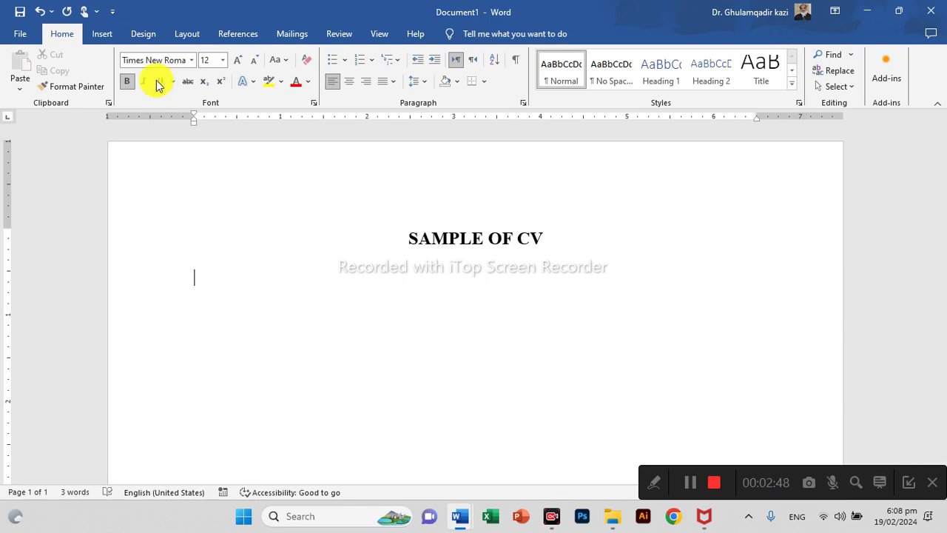
Insert a taller one-cell table below the title with text centred vertically, left-aligned.
left_click(127, 81)
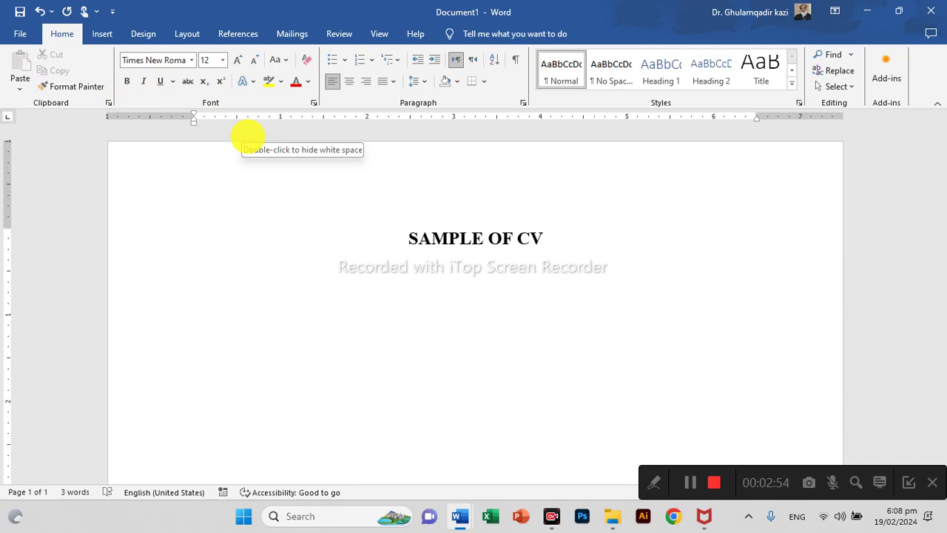
left_click(97, 34)
left_click(119, 71)
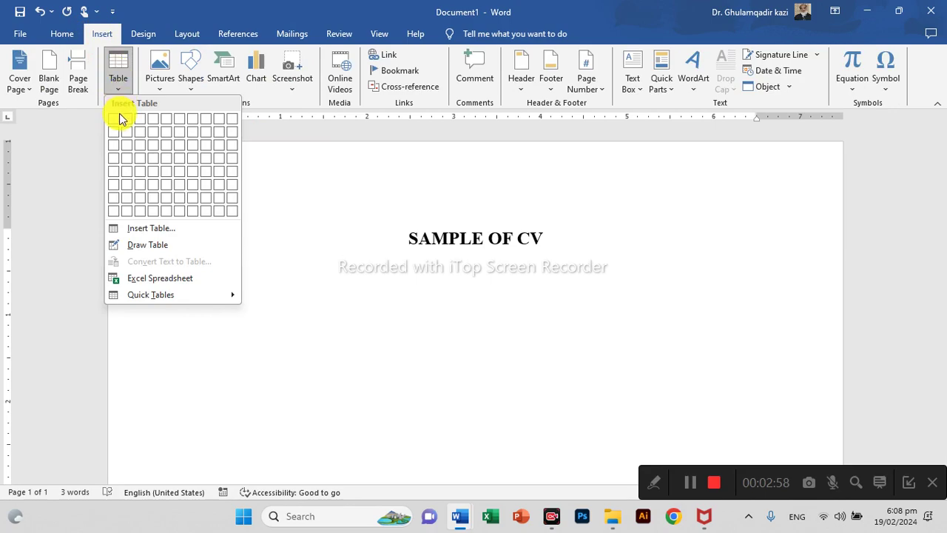
left_click(122, 118)
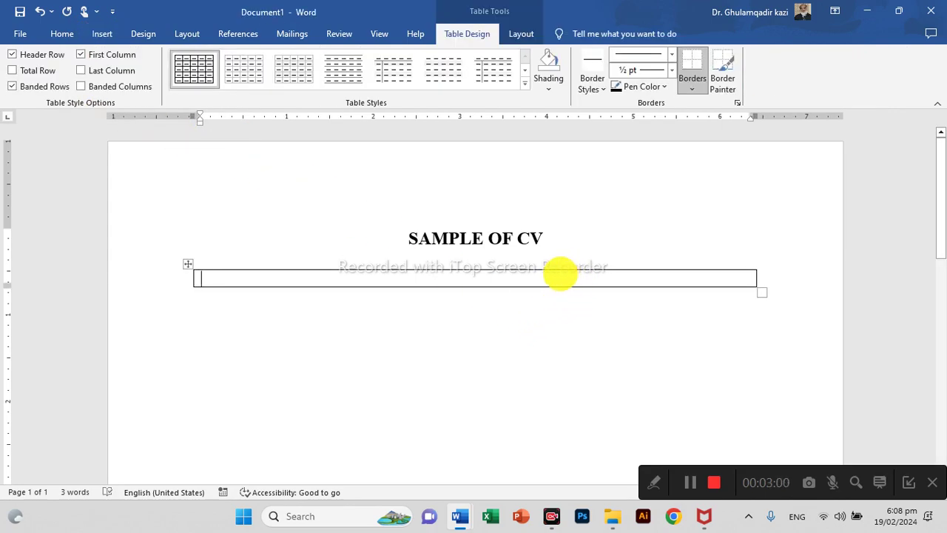
left_click_drag(762, 293, 763, 303)
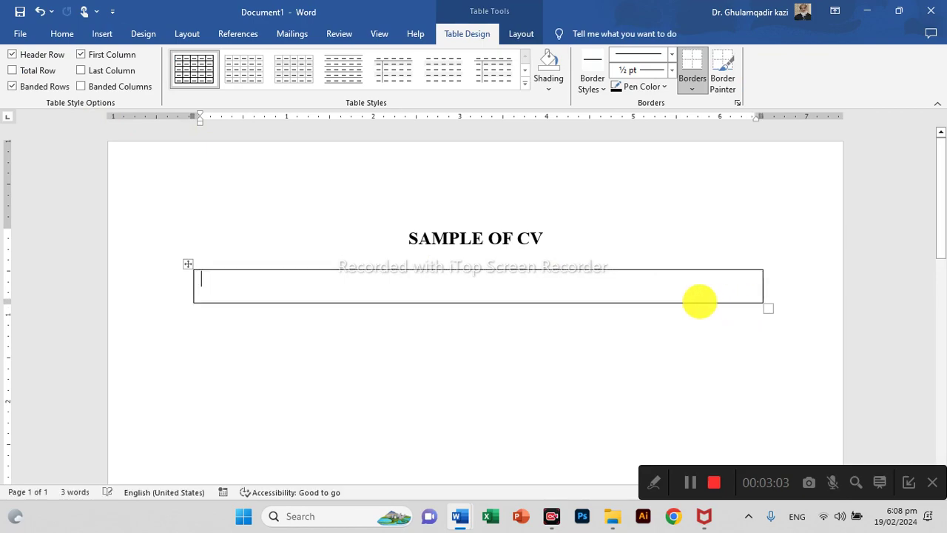
left_click(523, 34)
left_click(666, 74)
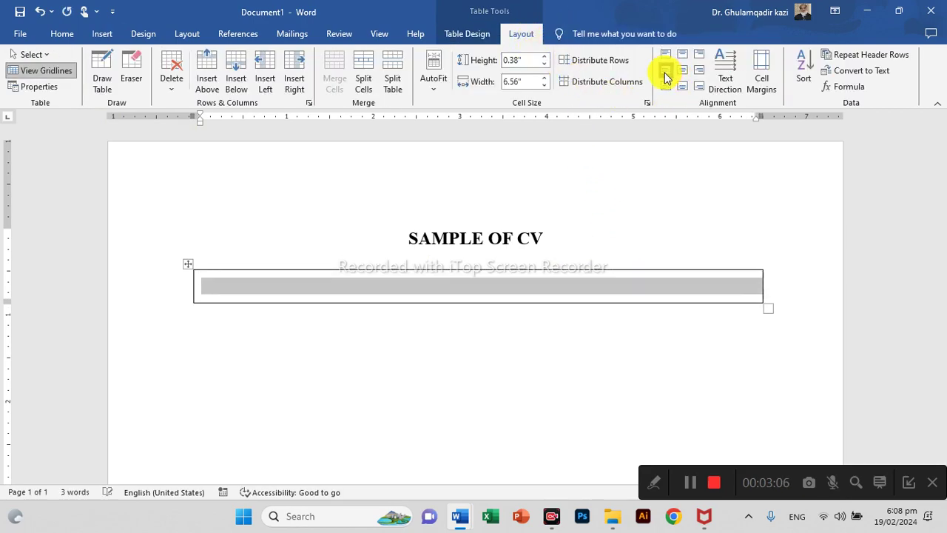
left_click(233, 296)
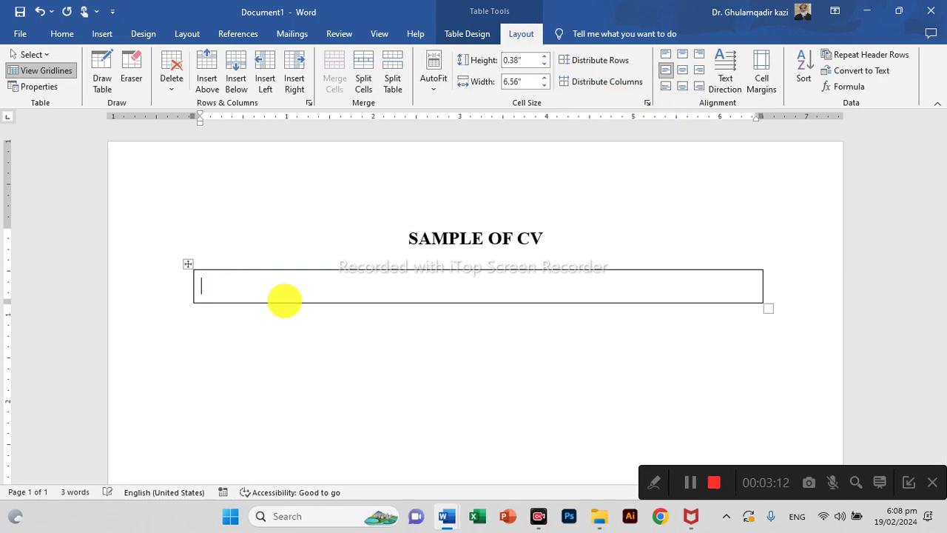
Enter [A] PERSONAL INFORMATION, shorten the header row slightly and add a row beneath.
type("[A] ")
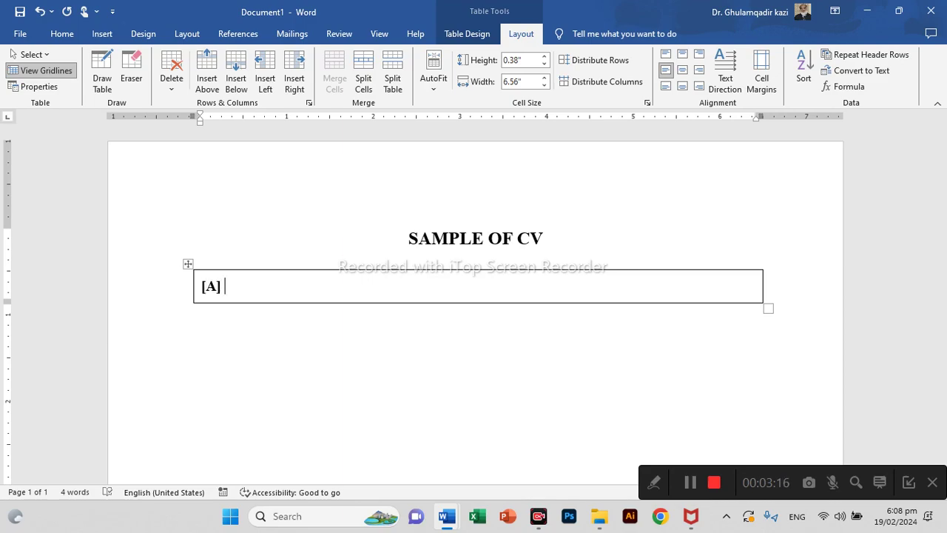
type("PE")
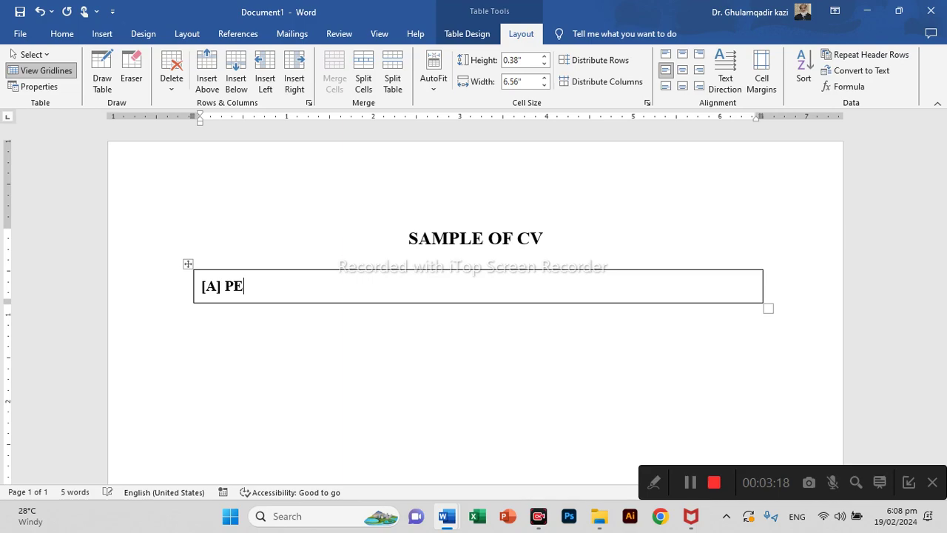
type("RSONAL INFORMATION")
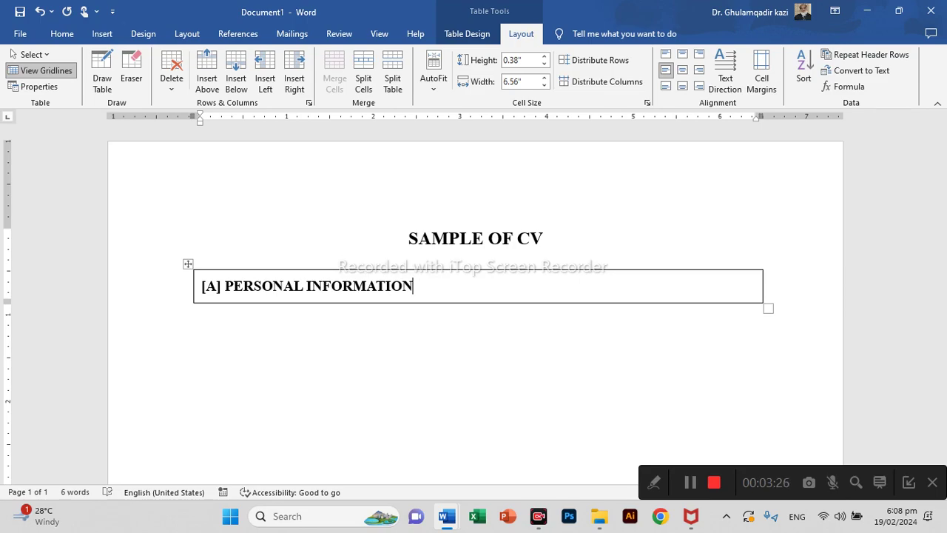
left_click_drag(536, 300, 536, 296)
left_click(239, 284)
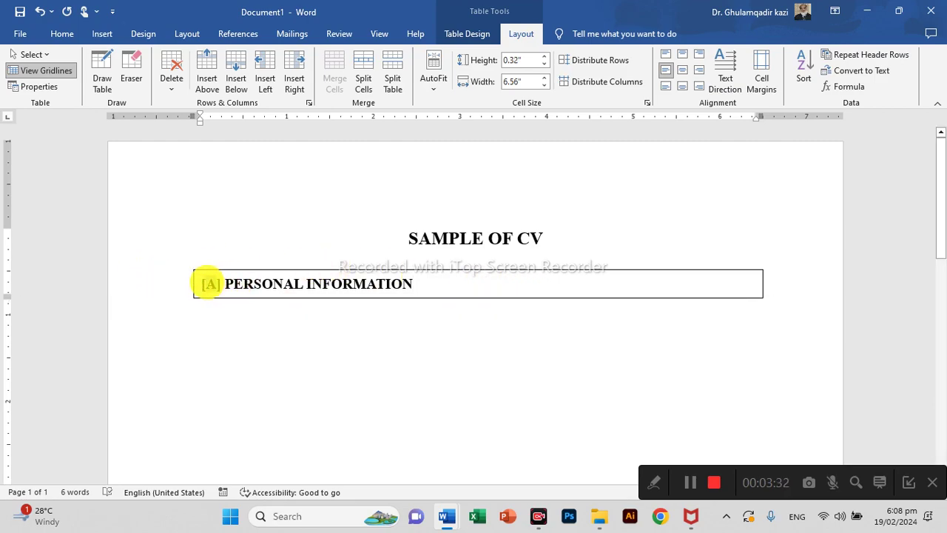
double_click(211, 283)
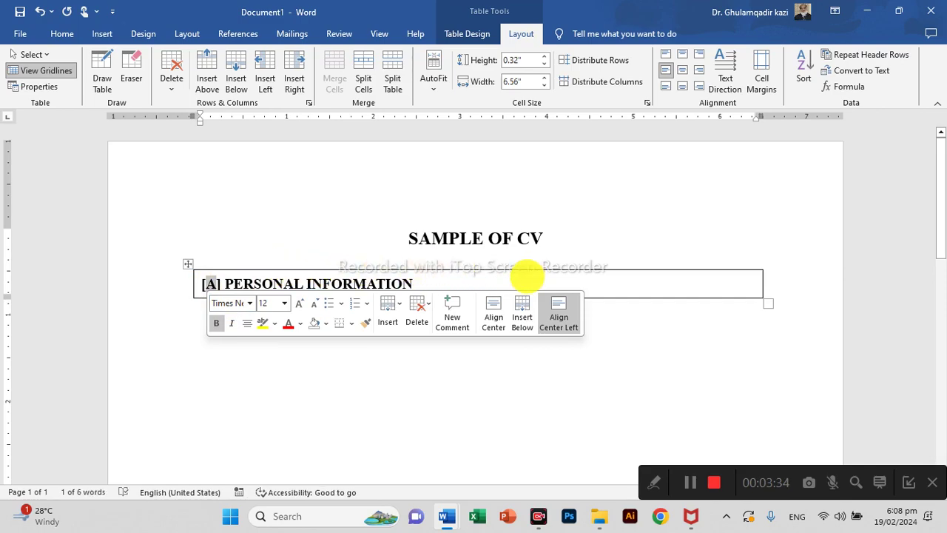
left_click(473, 284)
key("Tab")
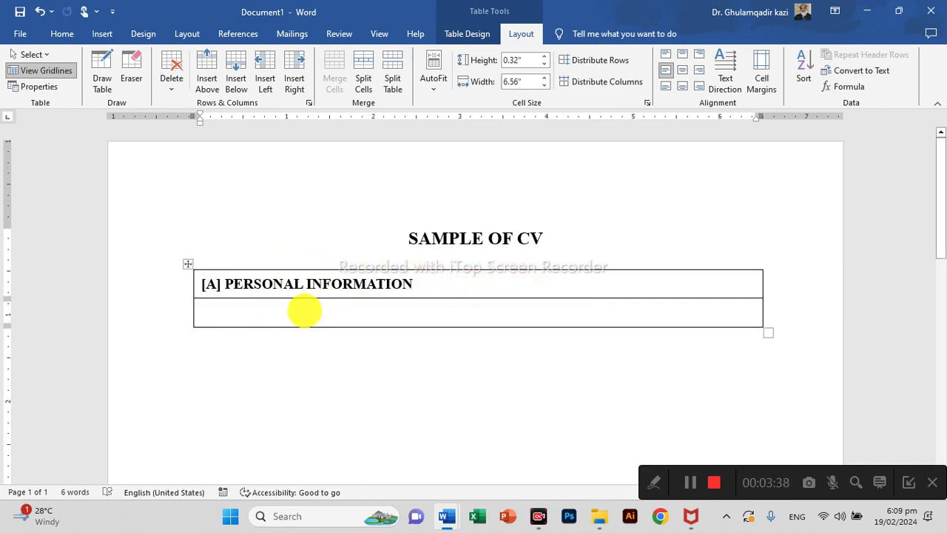
Split the row under the header into two cells with a narrow left label column.
right_click(305, 307)
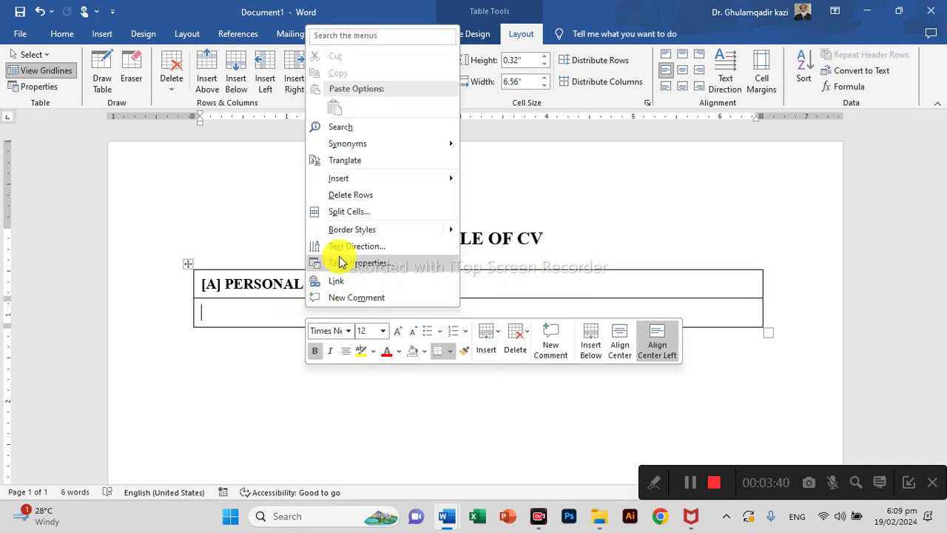
left_click(353, 213)
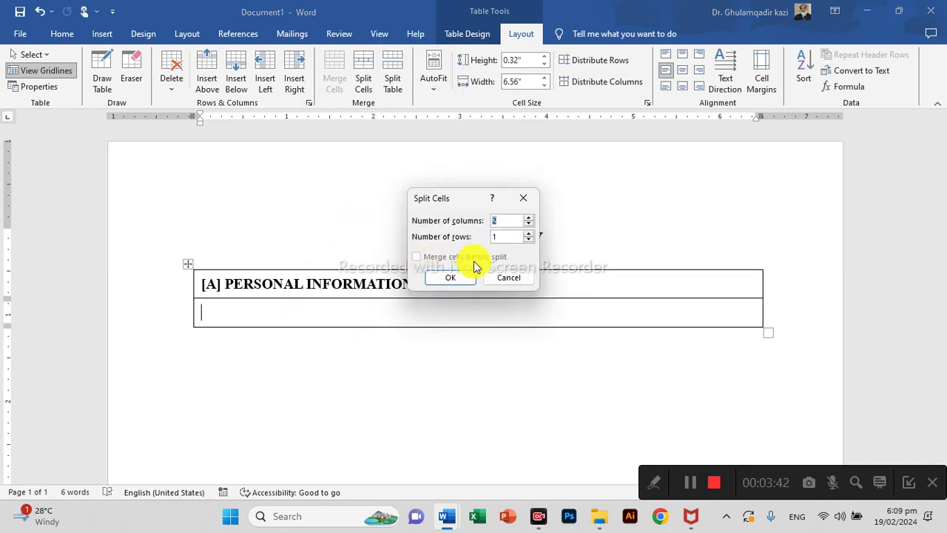
left_click(463, 282)
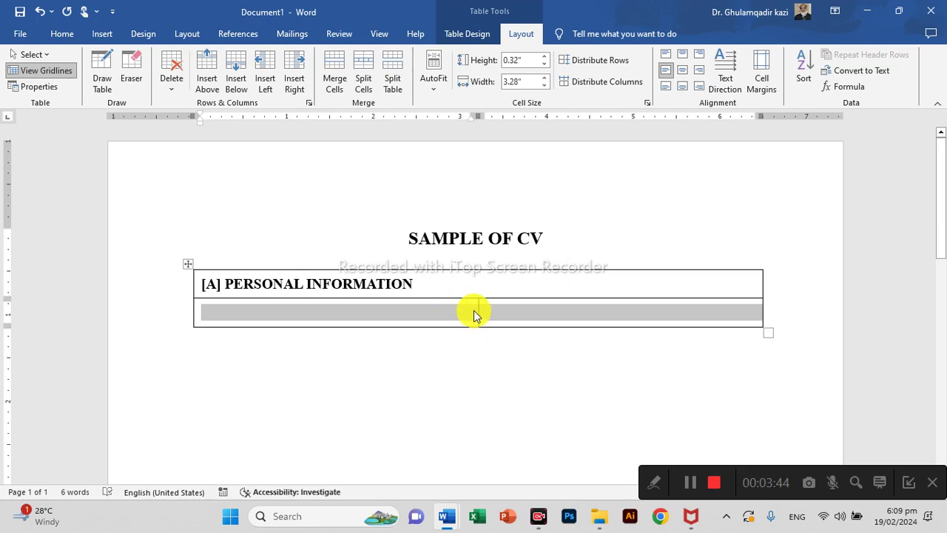
mouse_move(478, 311)
left_mouse_down()
mouse_move(297, 311)
mouse_move(334, 311)
left_mouse_up()
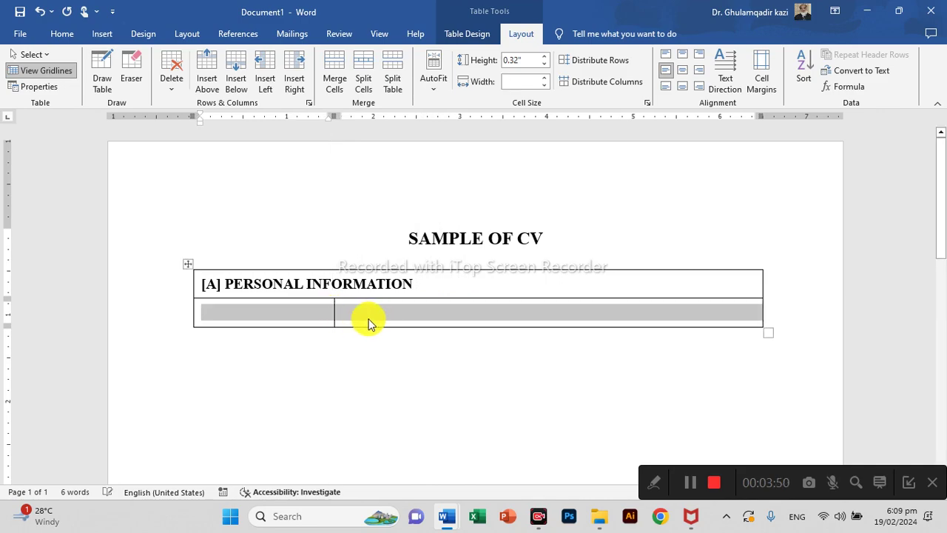
left_click(311, 311)
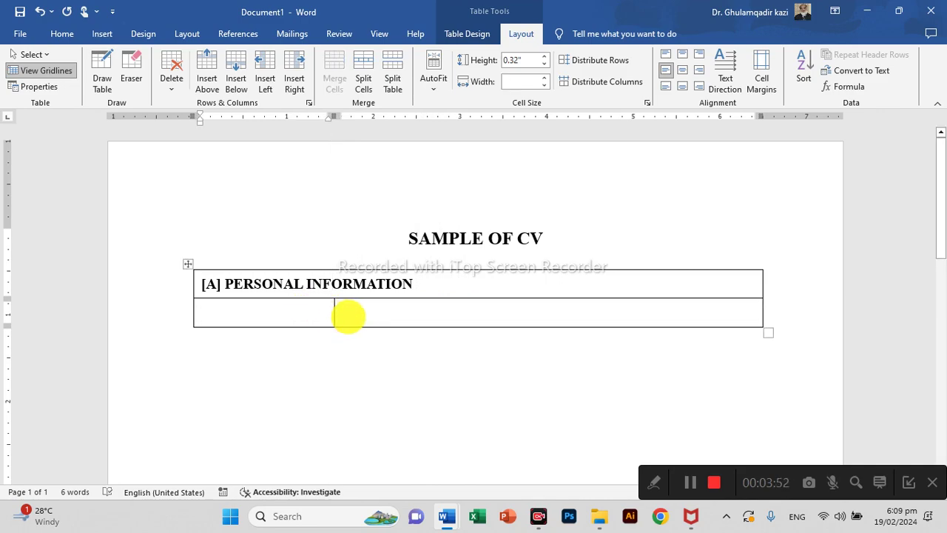
Label the left cell Name: and add two more empty rows.
type("nAME")
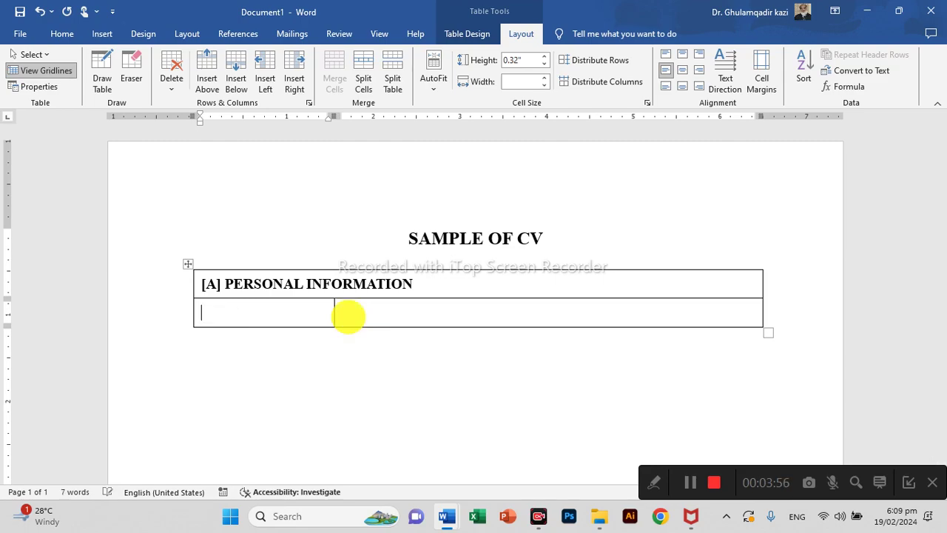
type("nAME")
key("Tab")
key("Tab")
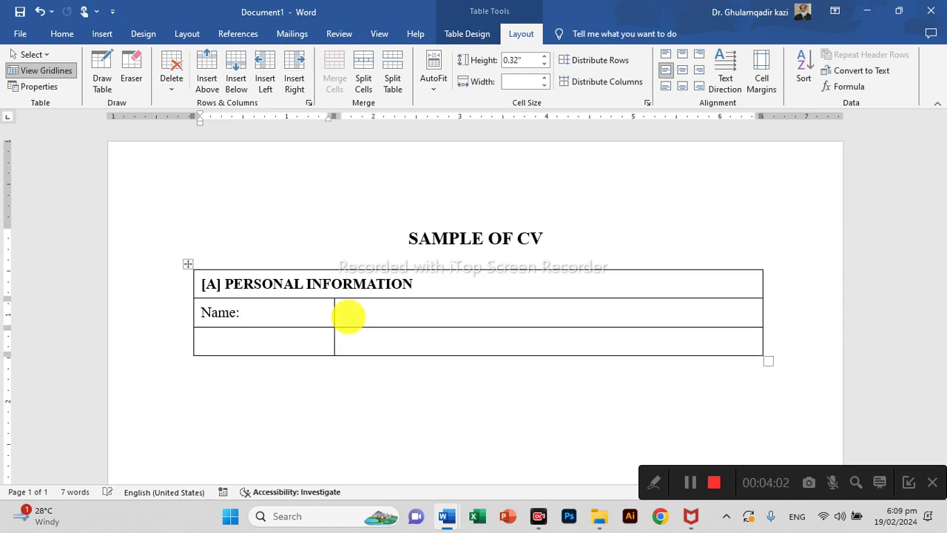
key("Tab")
key("Tab")
key("Tab")
key("Tab")
key("Tab")
key("Tab")
key("Tab")
key("Tab")
key("Tab")
key("Tab")
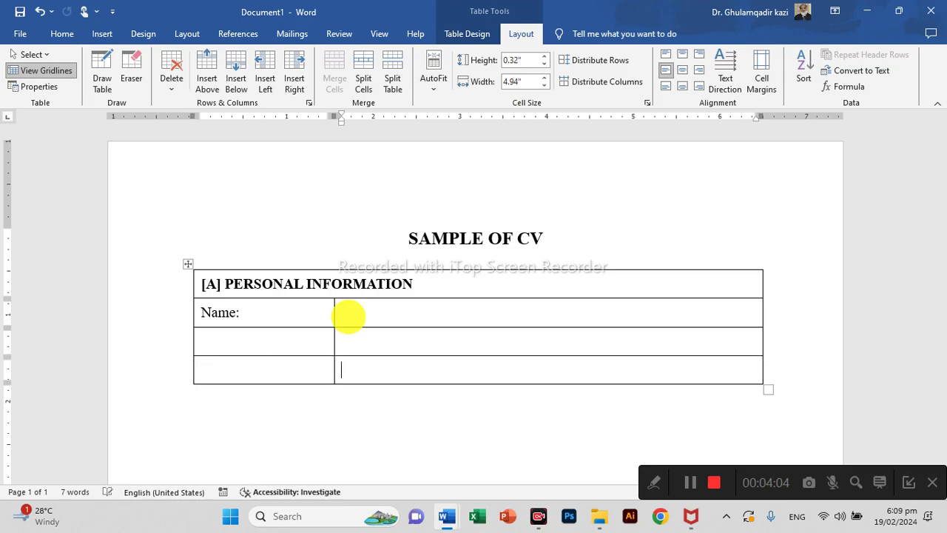
Enter the labels Fathers Name, Date of Birth, Gender and Martial Status.
scroll(349, 316, "up", 5)
left_click(272, 280)
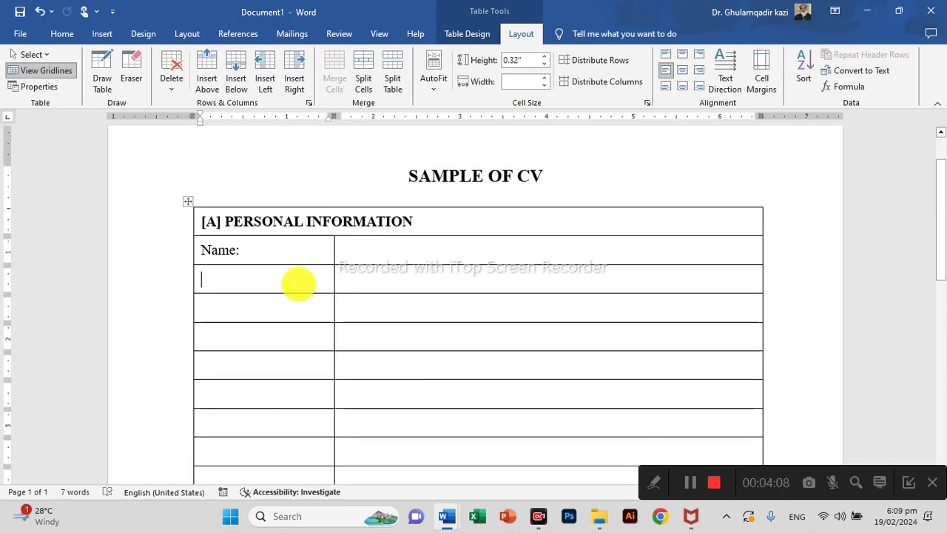
type("Fathers Name")
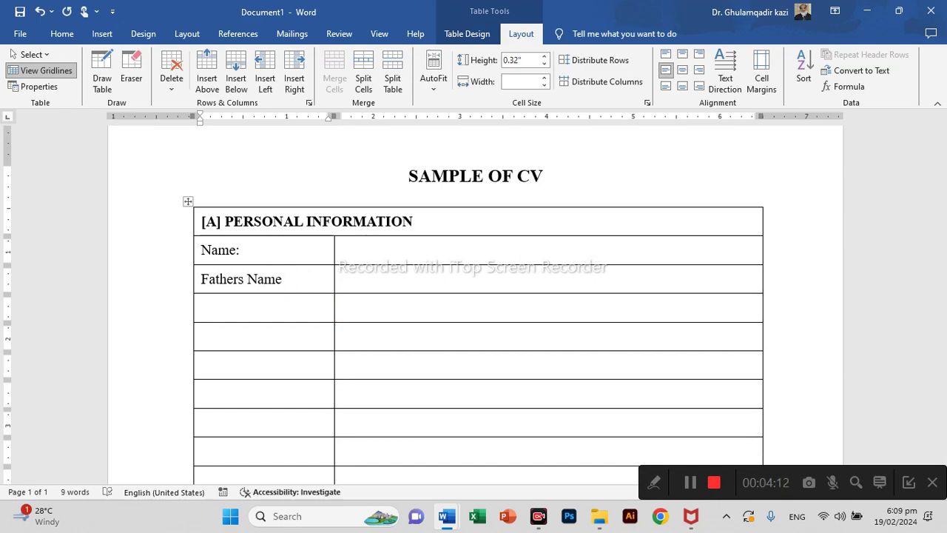
left_click(296, 293)
type("Date of Birth")
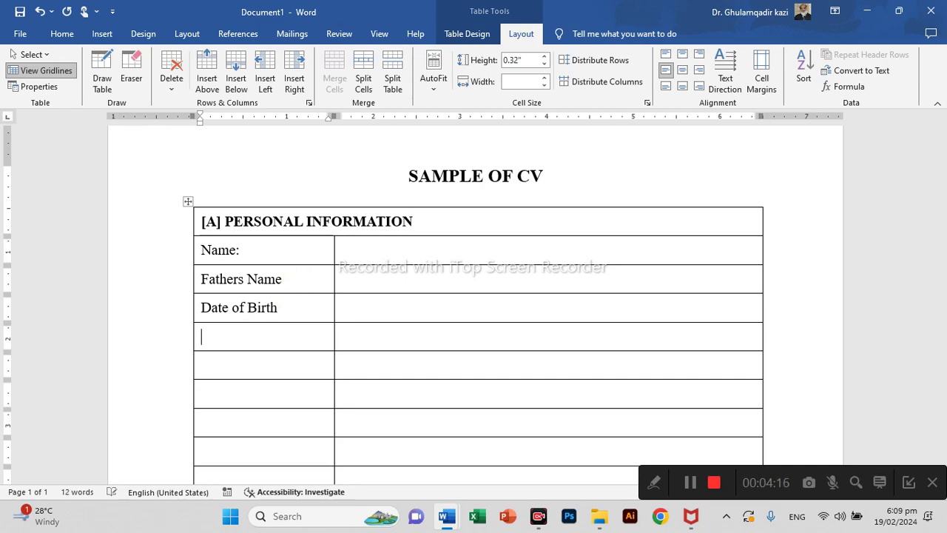
type("Gender")
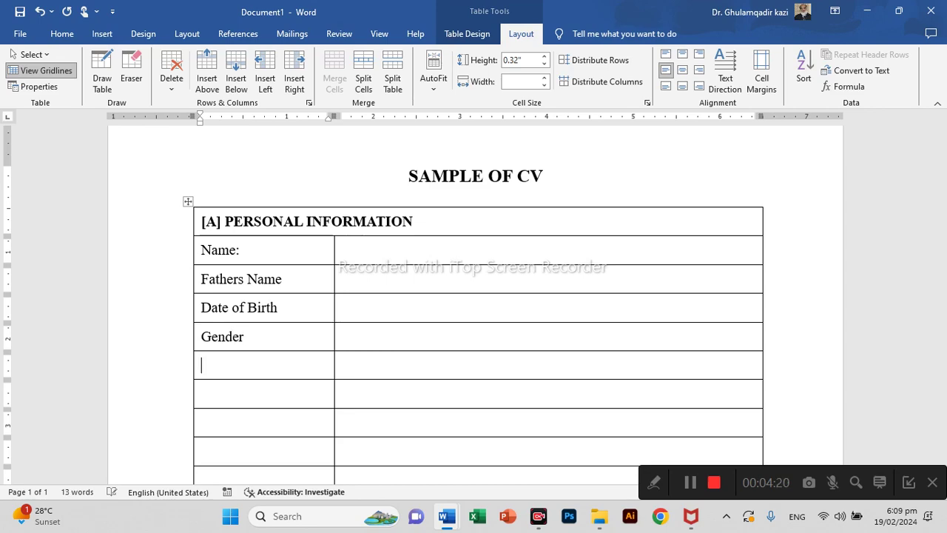
key("Down")
type("Mar")
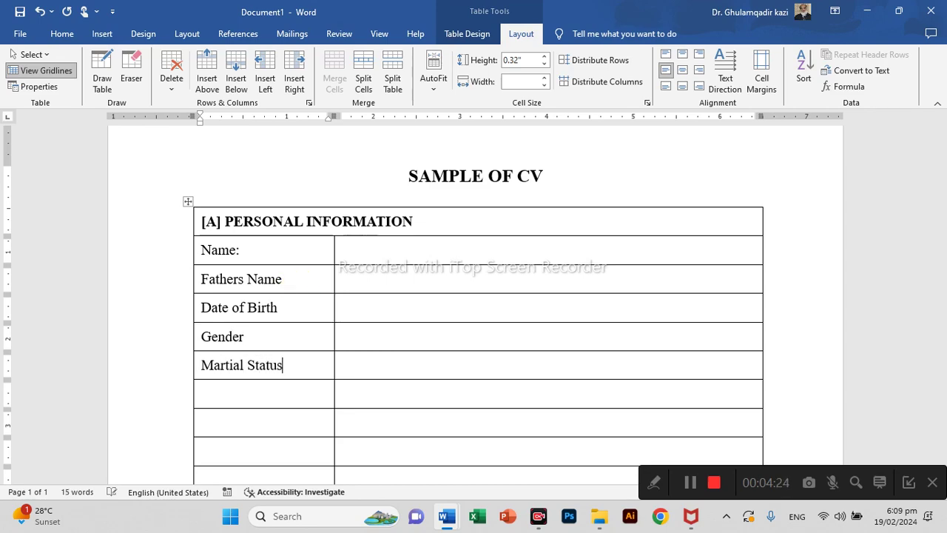
Add the labels Relgion:, Domicile:, Address: and Contact:, then delete the empty last row.
key("Down")
type("Relgion:")
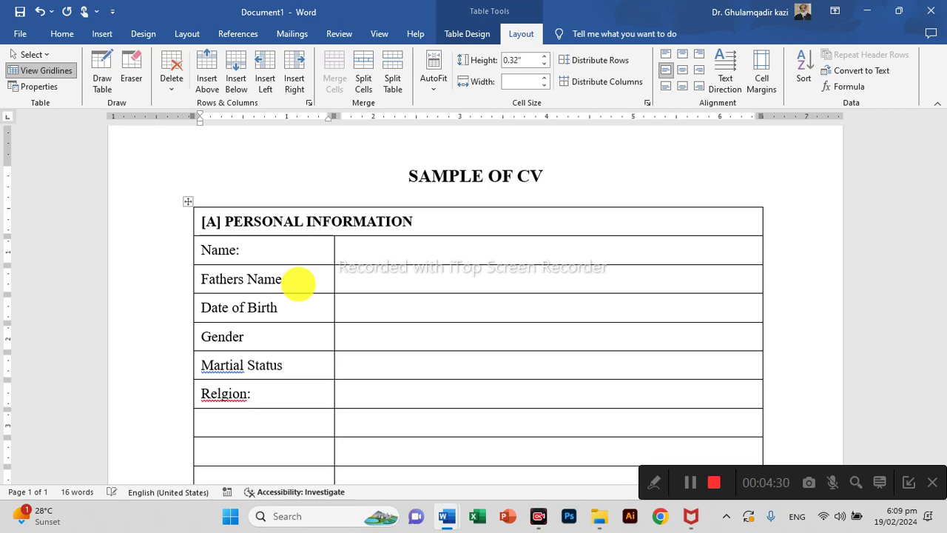
type("Domi")
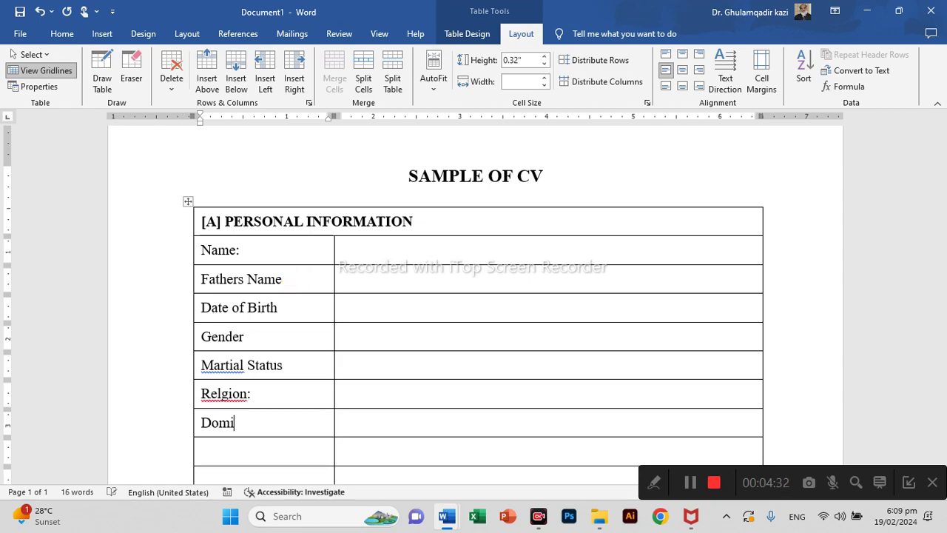
type("cile:")
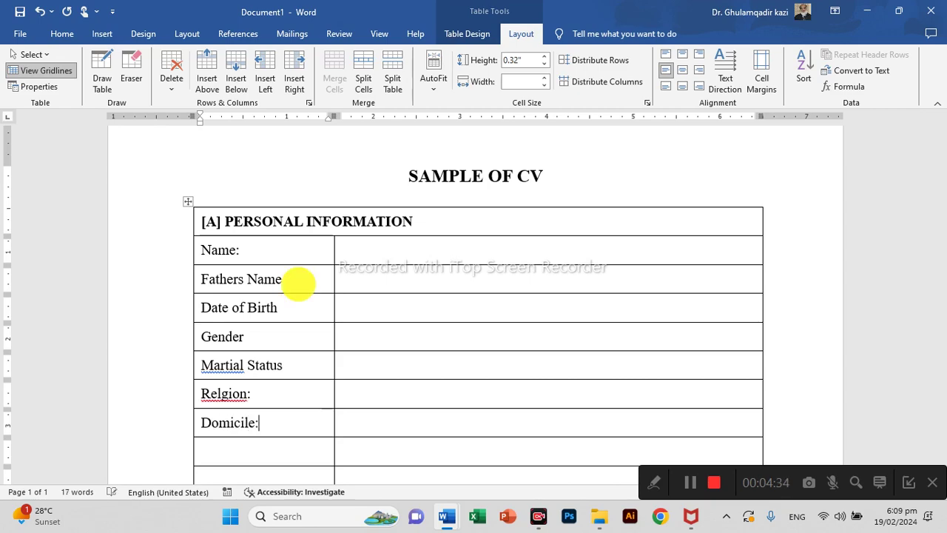
type("Address:")
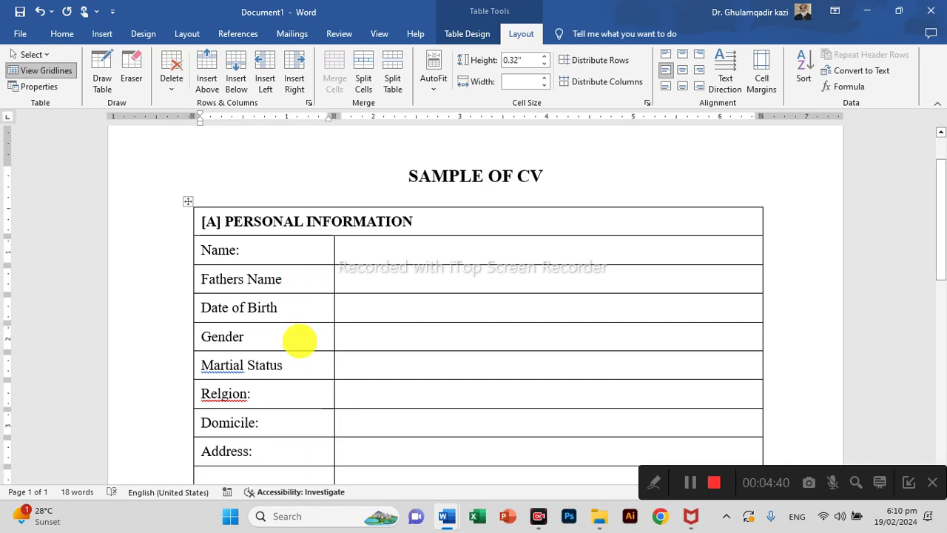
scroll(299, 340, "down", 3)
key("Tab")
key("Tab")
type("Con")
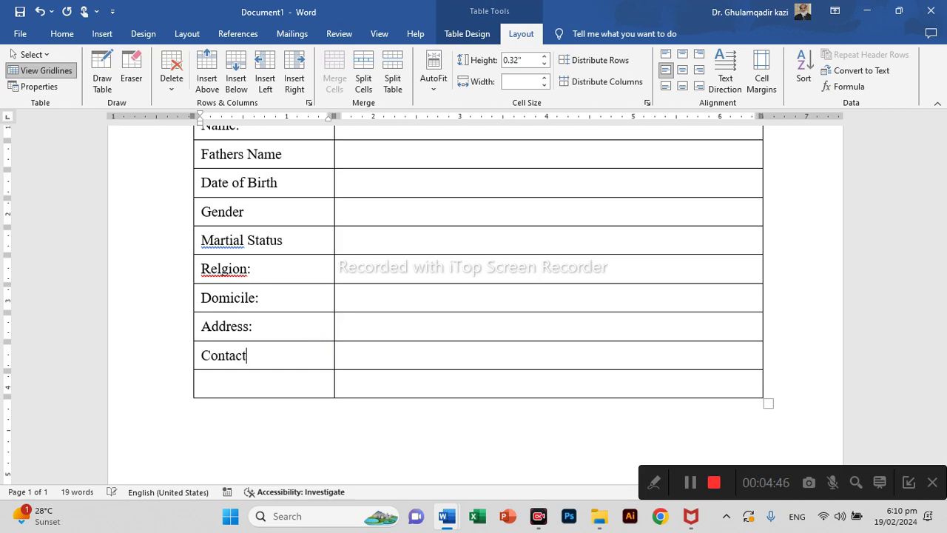
left_click(303, 340)
left_click(178, 384)
key("BackSpace")
scroll(466, 412, "down", 2, "ctrl")
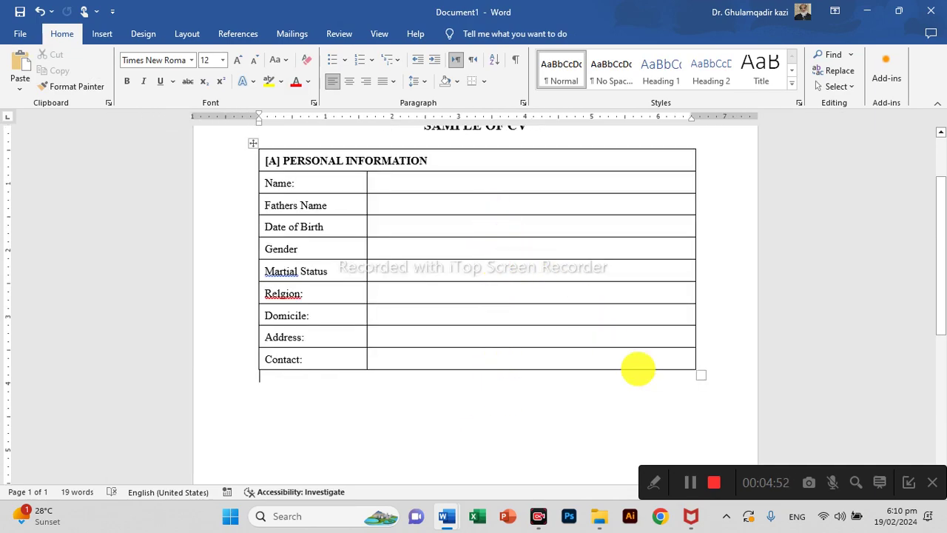
left_click_drag(701, 378, 700, 336)
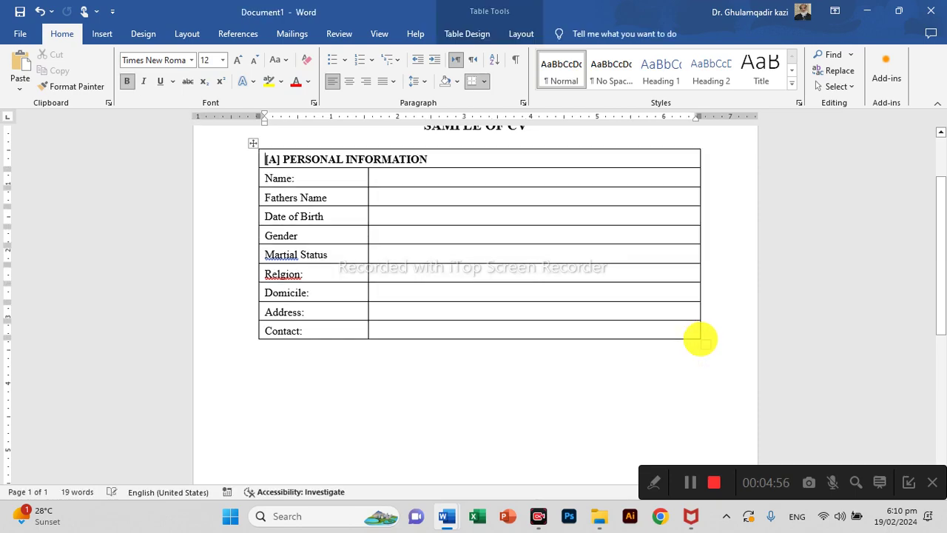
scroll(620, 394, "down", 5)
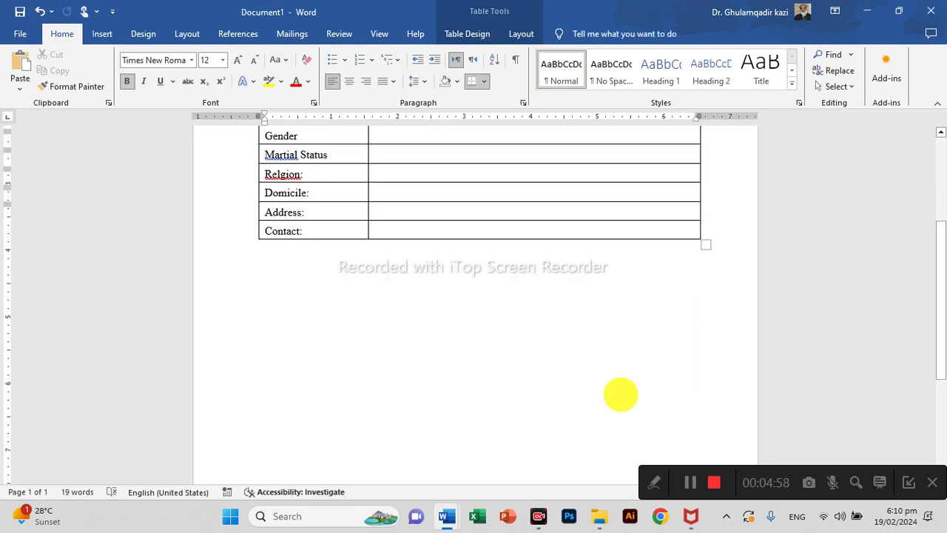
scroll(621, 395, "up", 7)
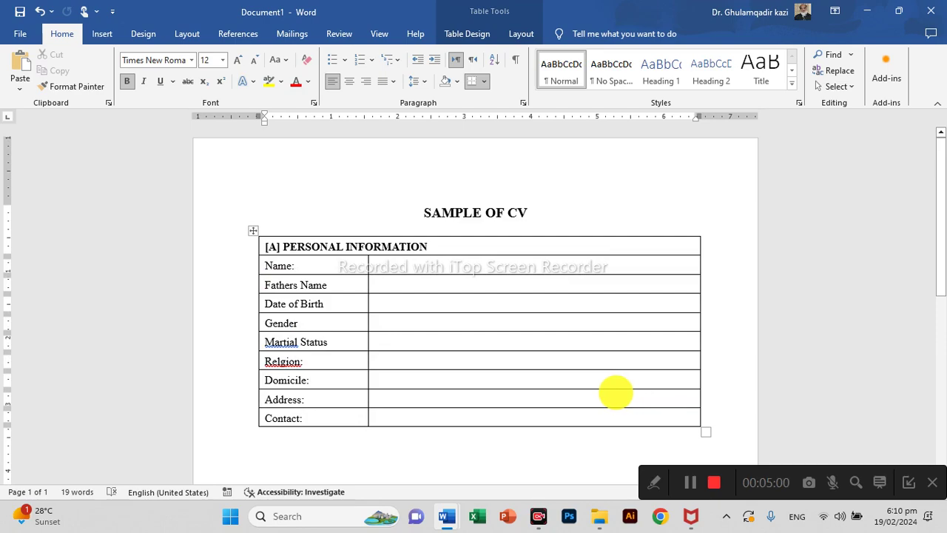
right_click(282, 342)
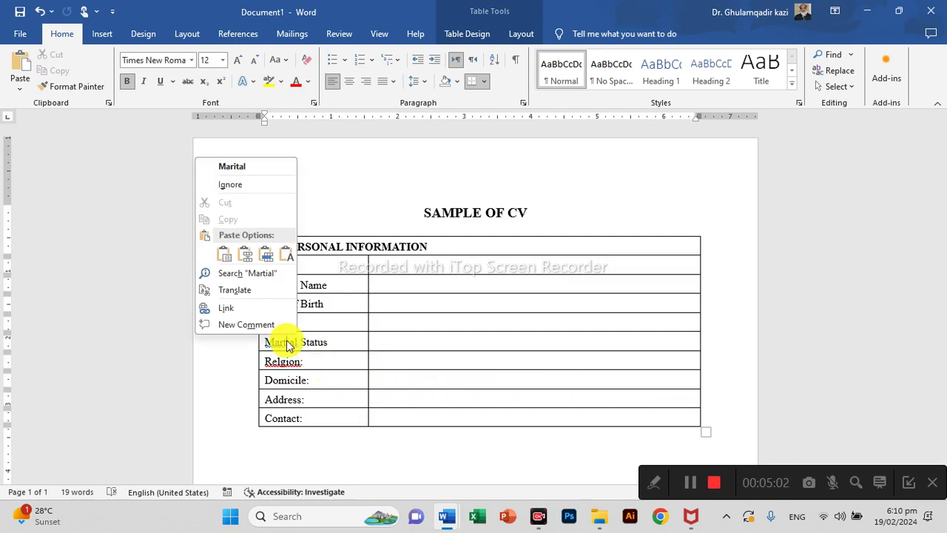
left_click(244, 174)
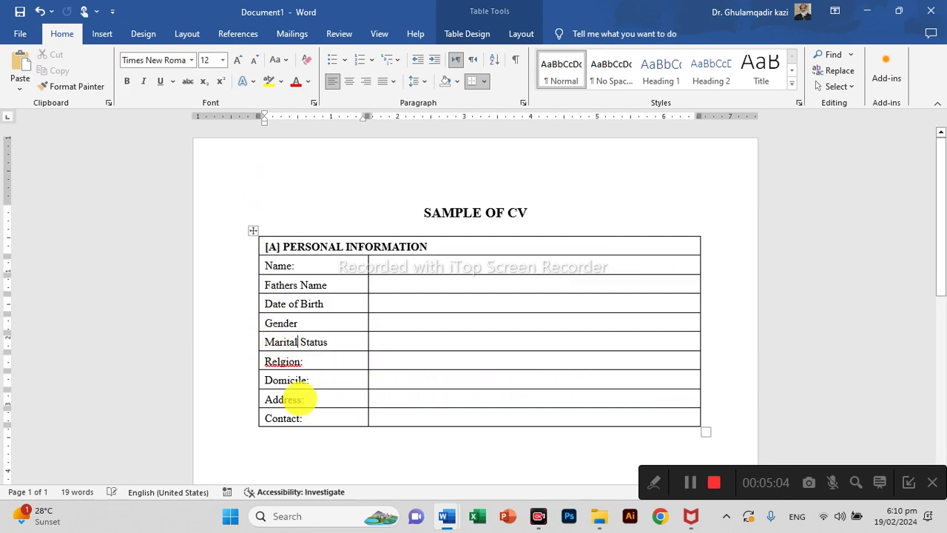
right_click(289, 364)
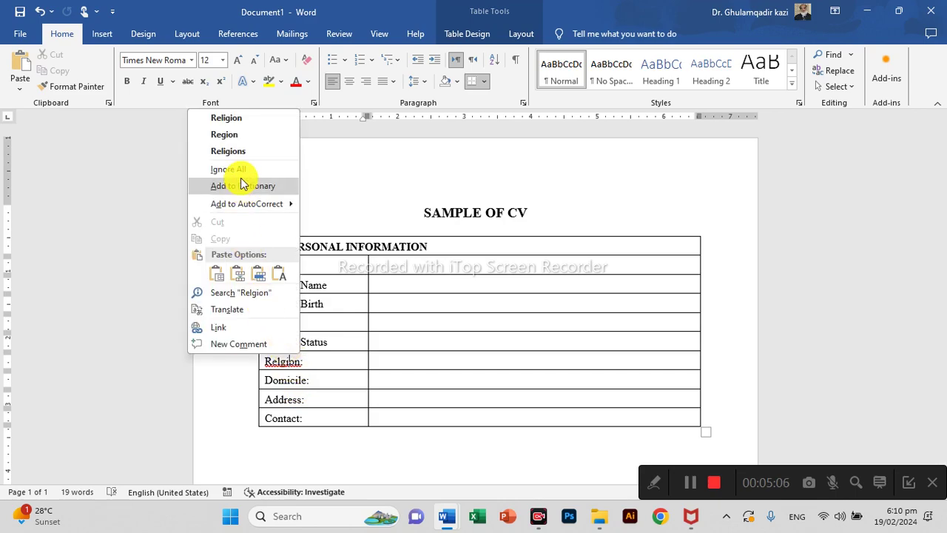
left_click(235, 117)
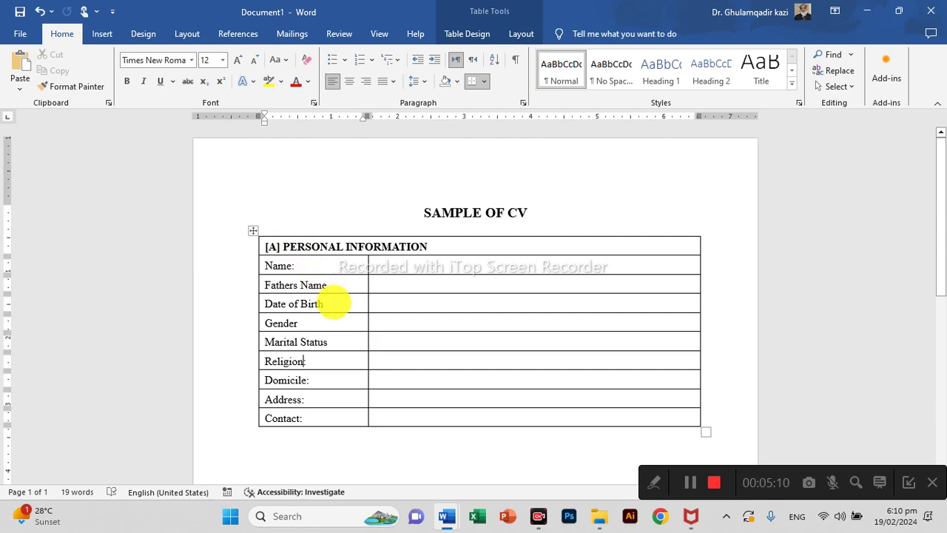
Insert a CNIC No: row below Domicile:.
left_click(250, 393)
left_click(318, 404)
type("C")
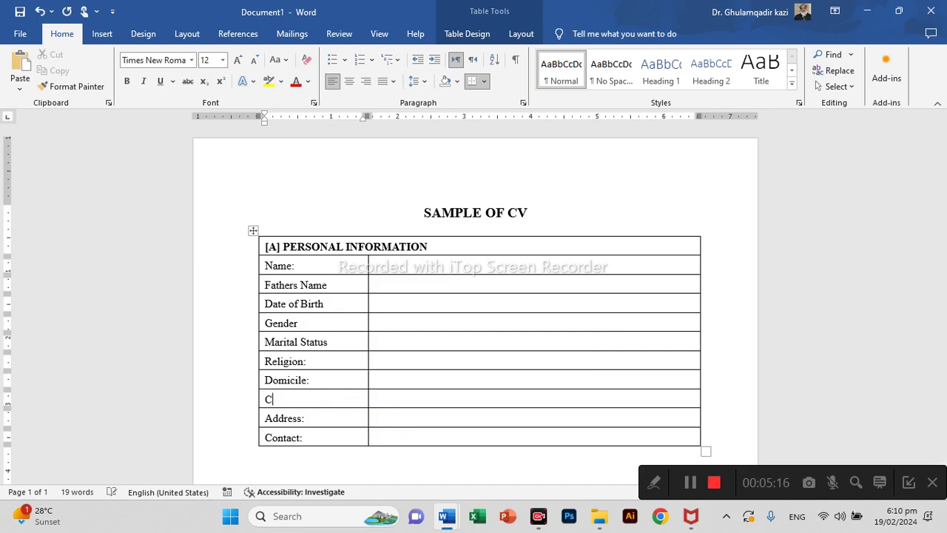
type("NIC No:")
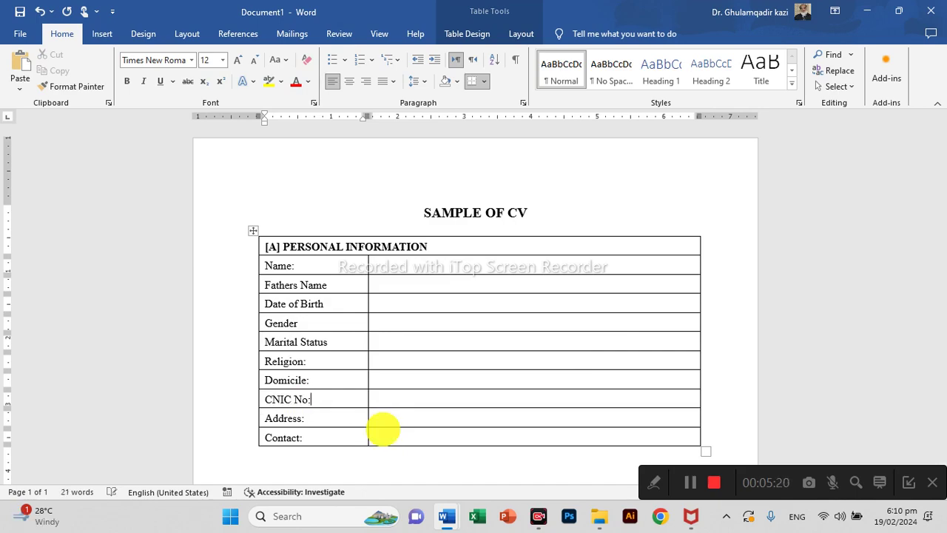
Clear the test names typed into the Name and Fathers Name value cells.
scroll(450, 296, "up", 3)
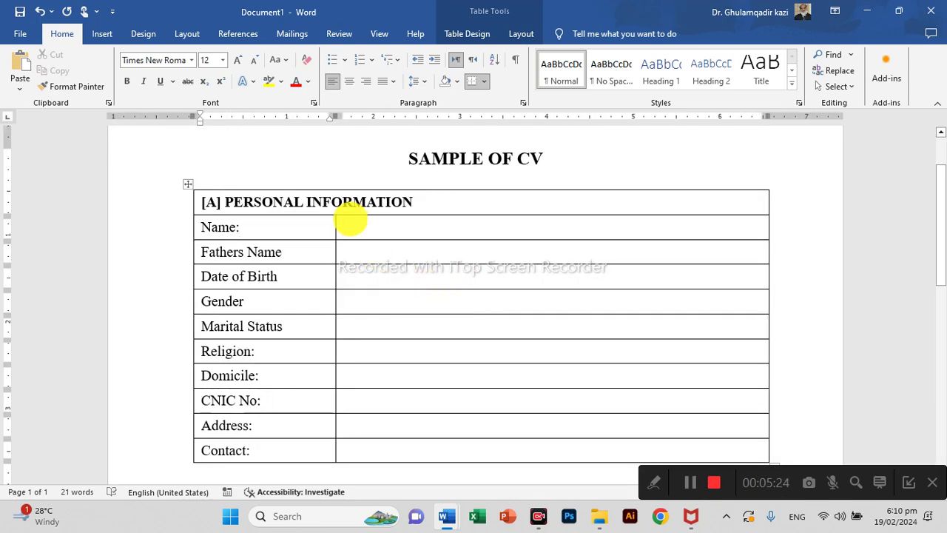
left_click(352, 222)
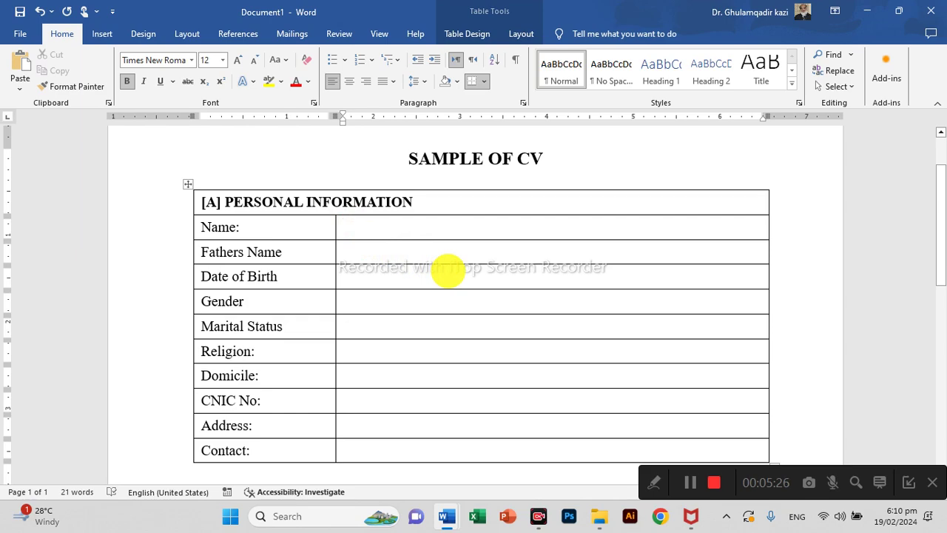
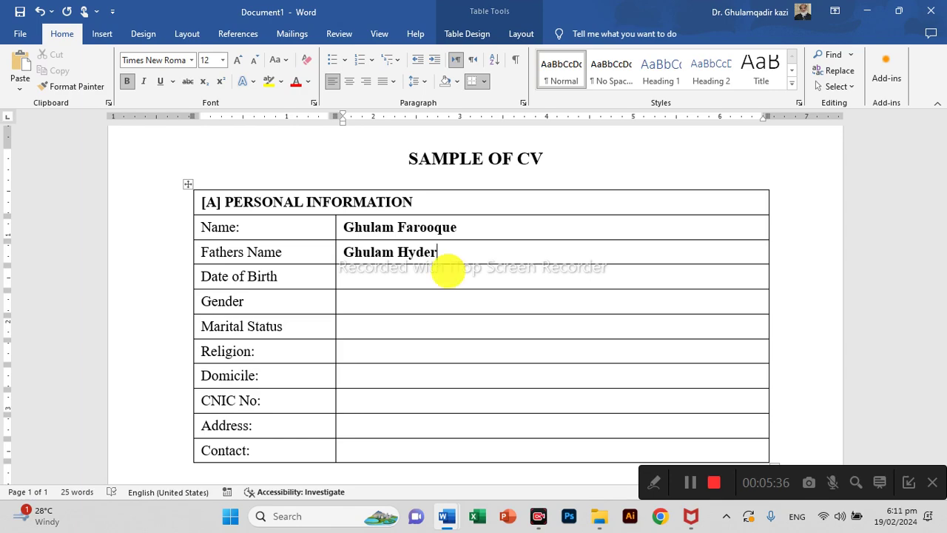
key("shift+Up")
key("Delete")
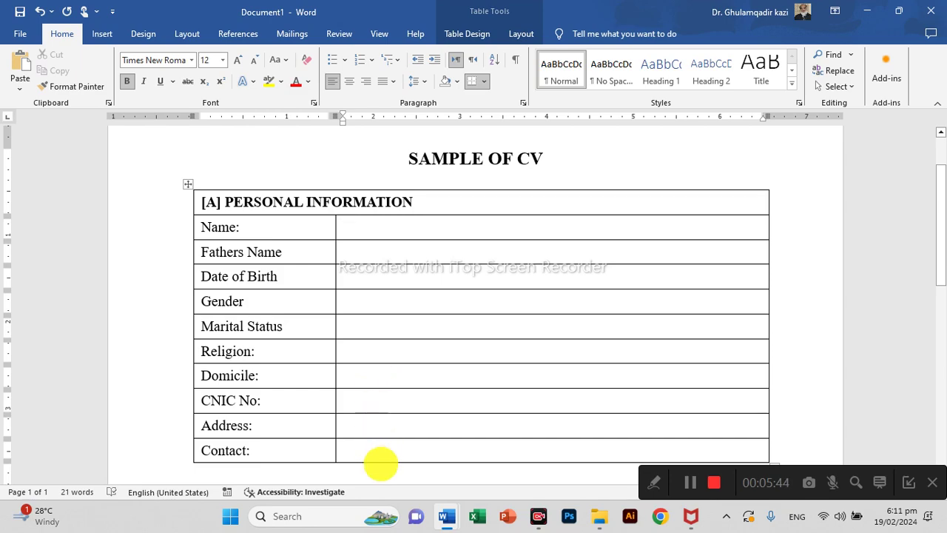
Make the Contact row taller and split its value cell into two columns.
left_click_drag(382, 462, 382, 481)
scroll(391, 467, "down", 3)
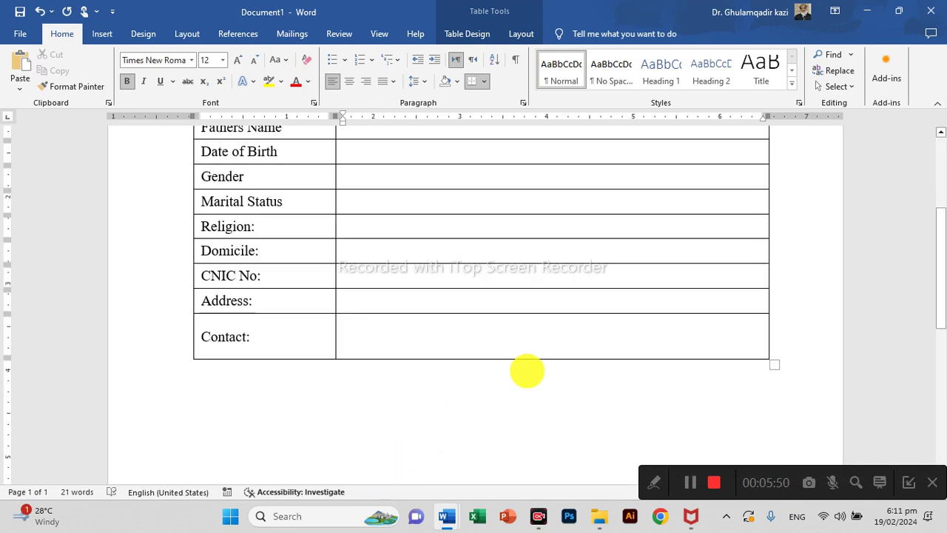
right_click(543, 341)
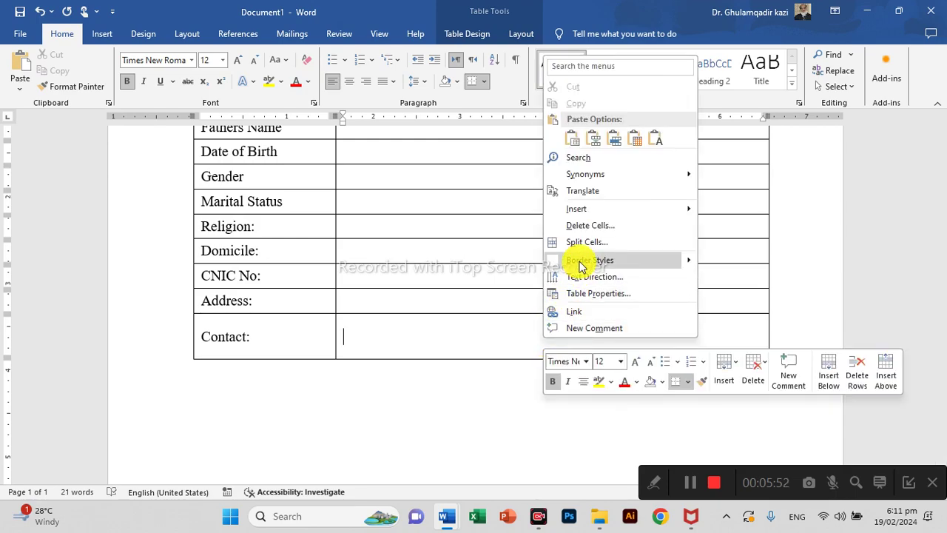
left_click(583, 241)
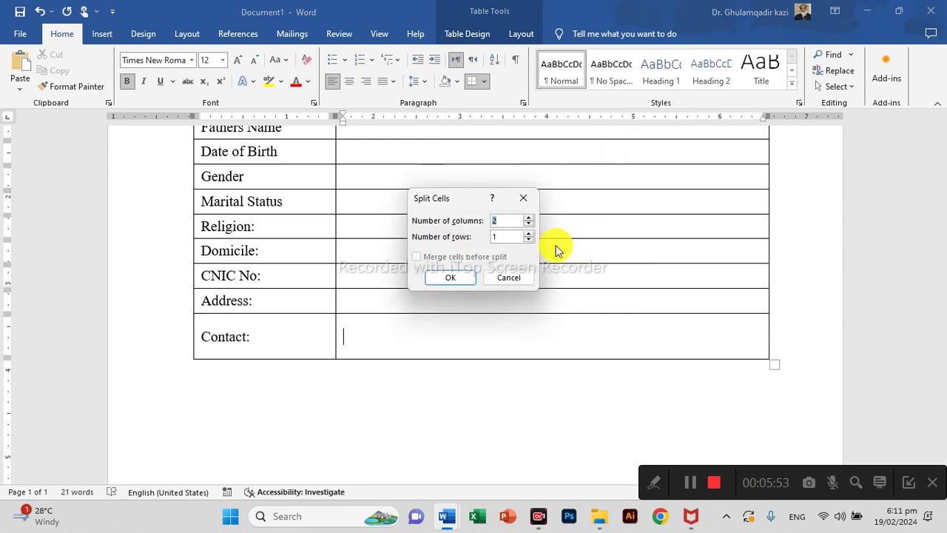
left_click(473, 283)
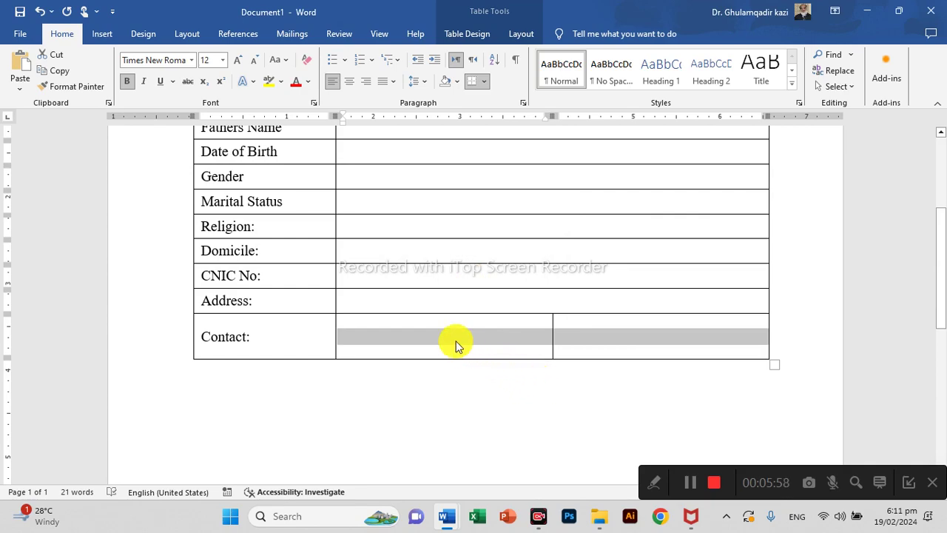
Fill the cells with Tel:/Fax: and Cell:/Email: labels in non-bold text.
left_click(434, 333)
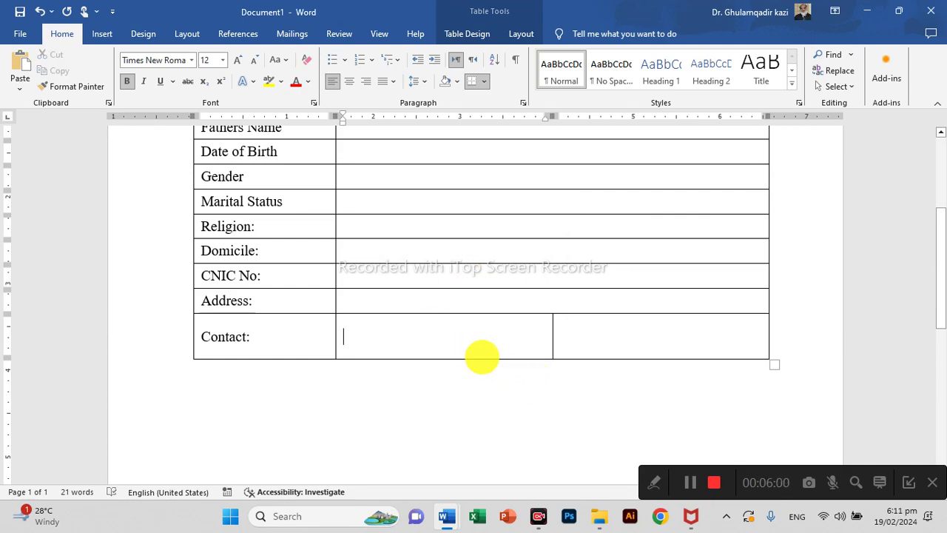
type("Tel:")
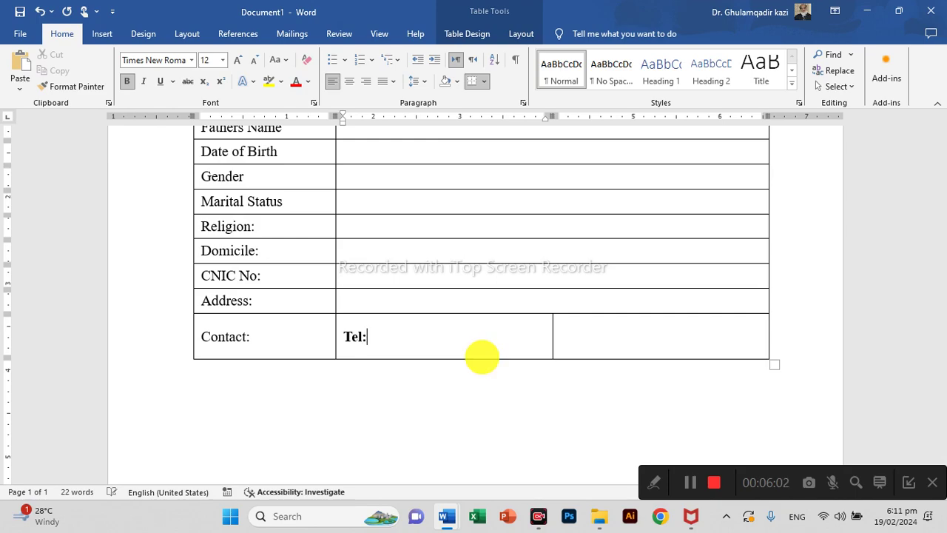
key("Return")
type("Fax:")
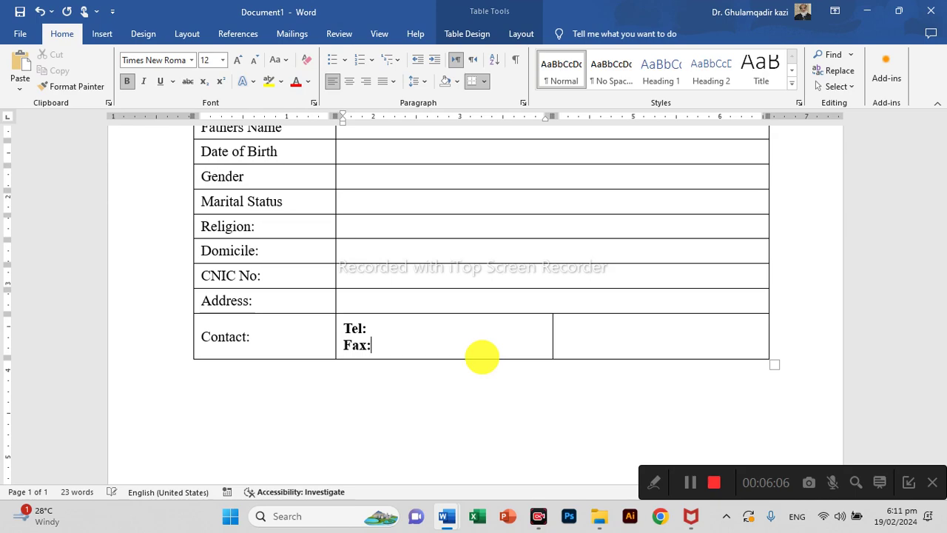
key("Tab")
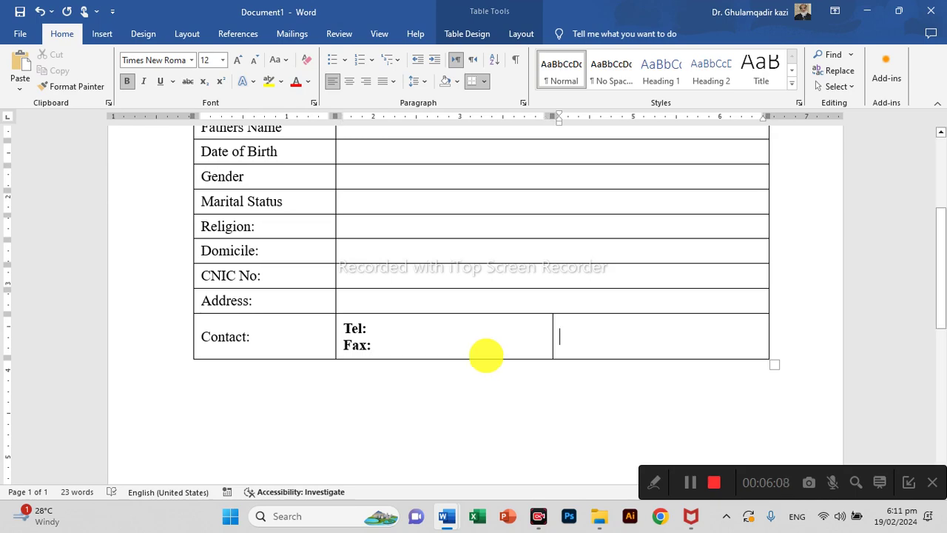
type("Cell:")
key("Return")
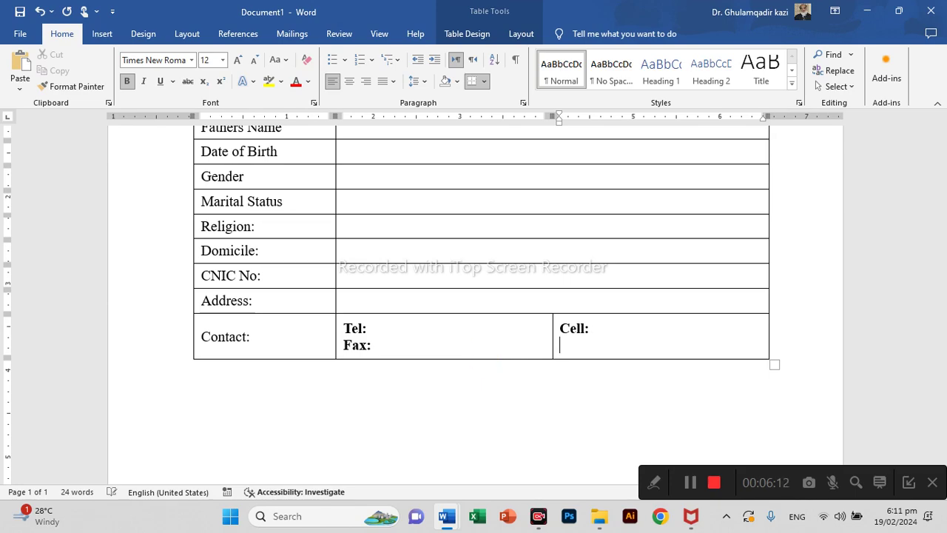
type("Email:")
left_click_drag(476, 329, 598, 345)
key("ctrl+b")
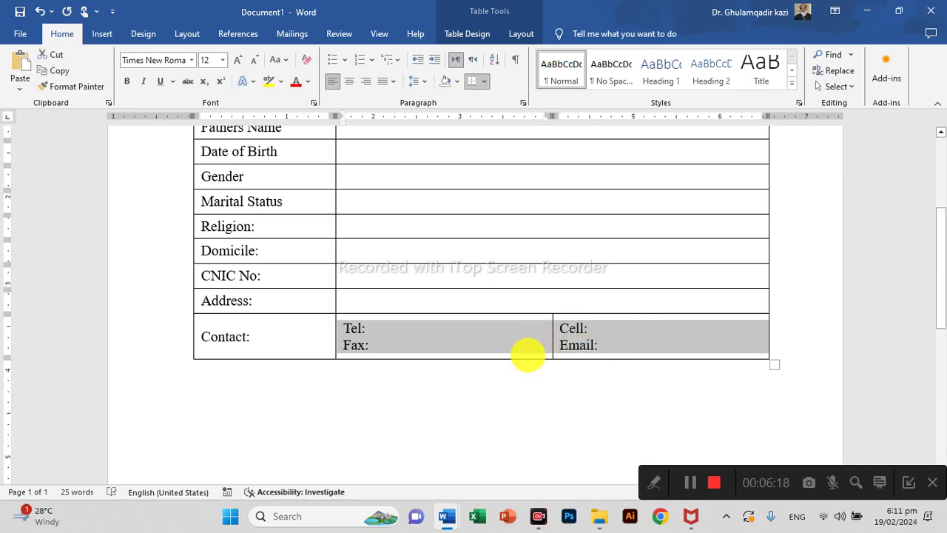
Apply light grey theme-colour shading to the [A] PERSONAL INFORMATION header row.
left_click(478, 415)
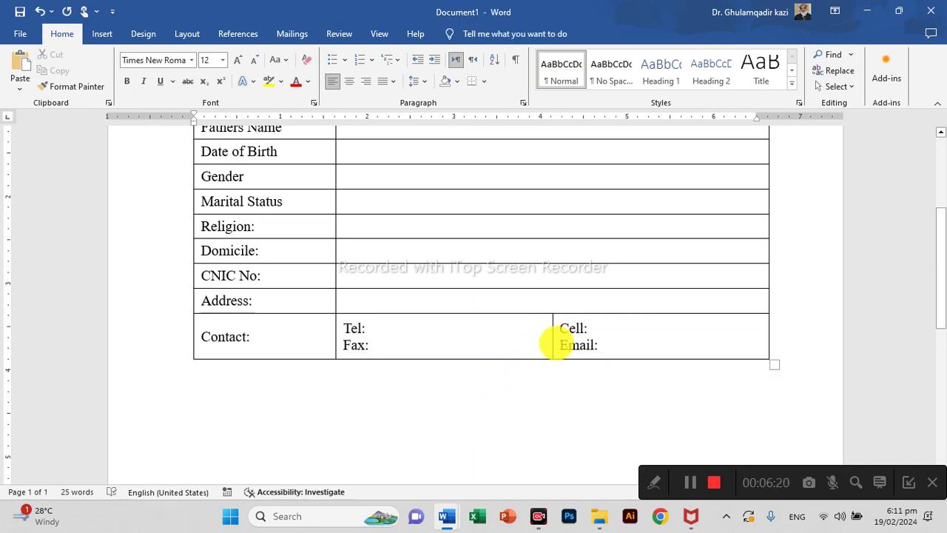
scroll(555, 342, "down", 5)
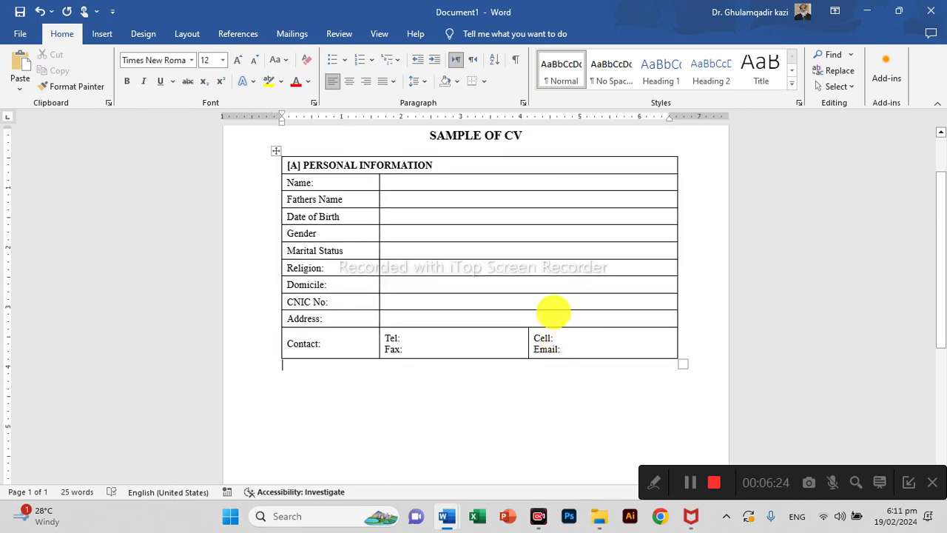
left_click(539, 164)
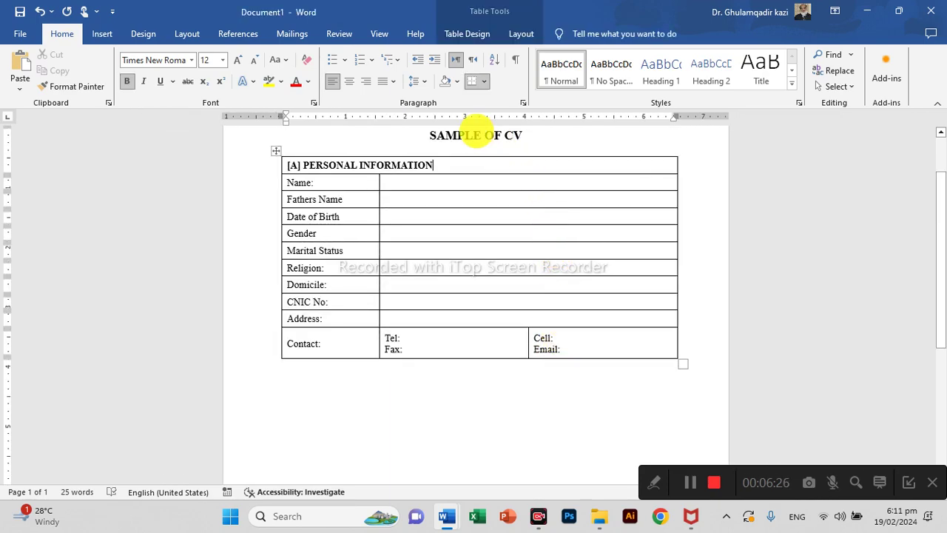
left_click(456, 82)
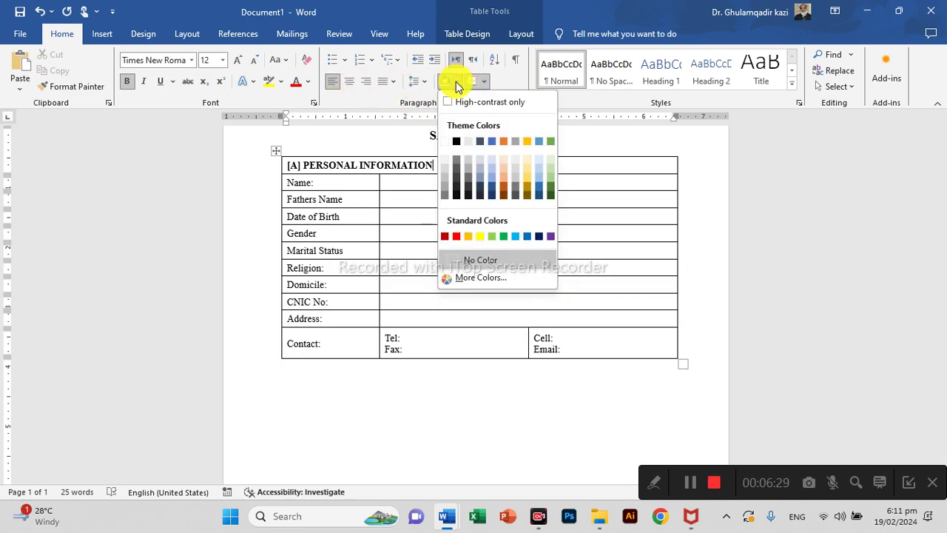
left_click(448, 163)
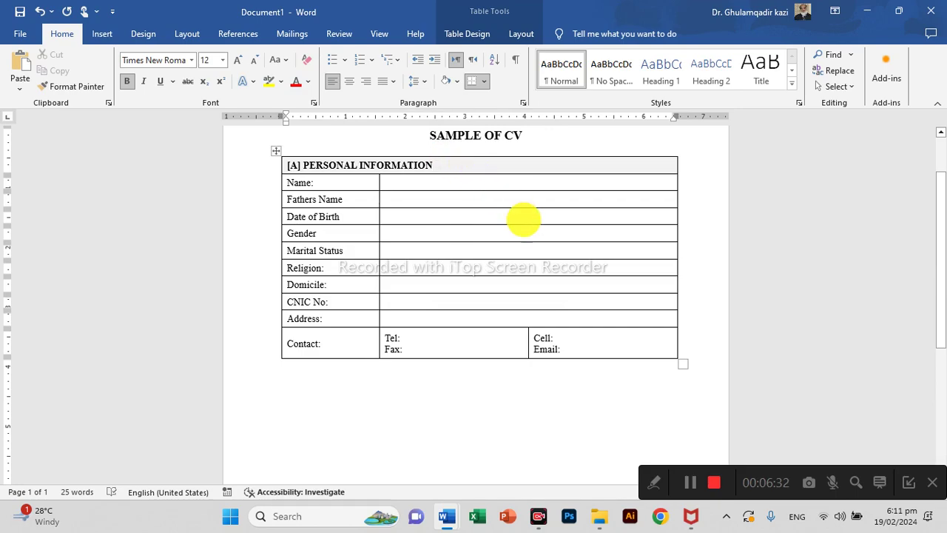
scroll(536, 219, "up", 2, "ctrl")
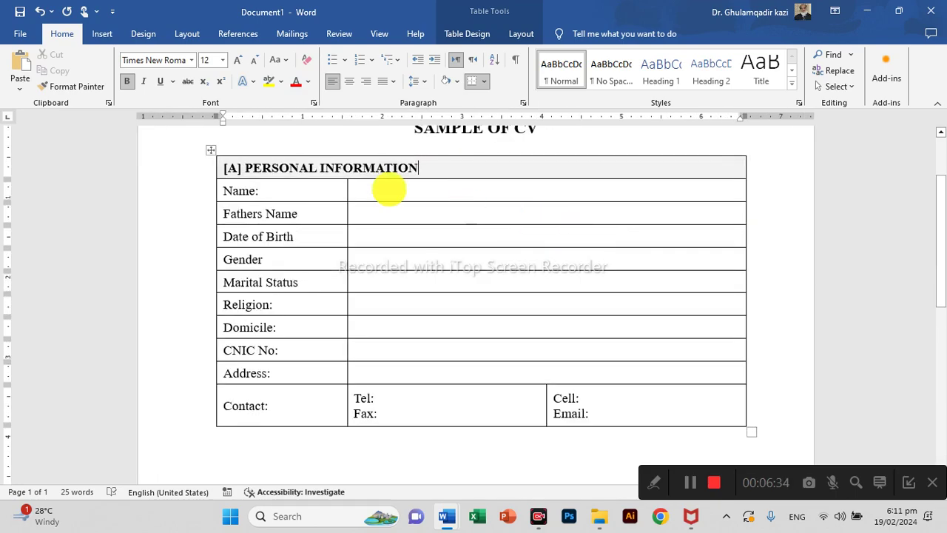
Remove all borders from the Personal Information table.
left_click(211, 149)
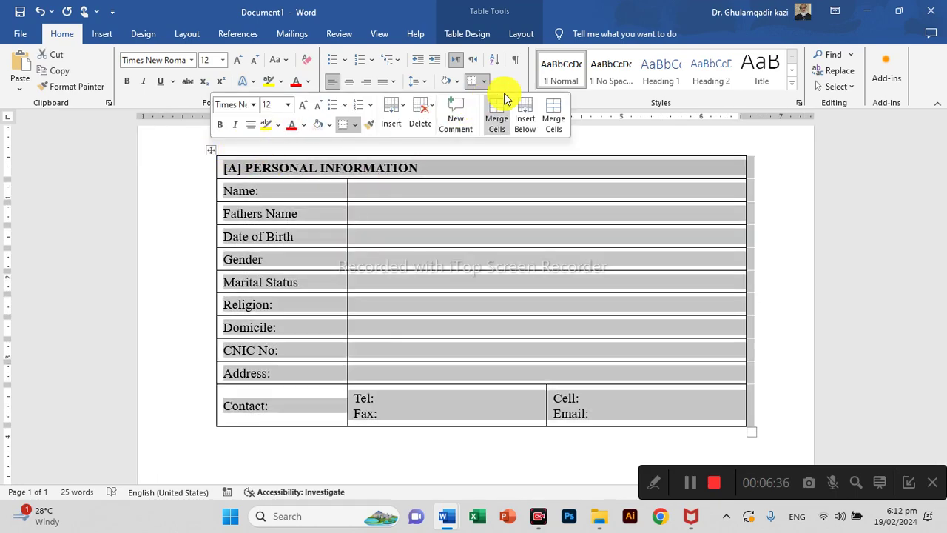
left_click(482, 83)
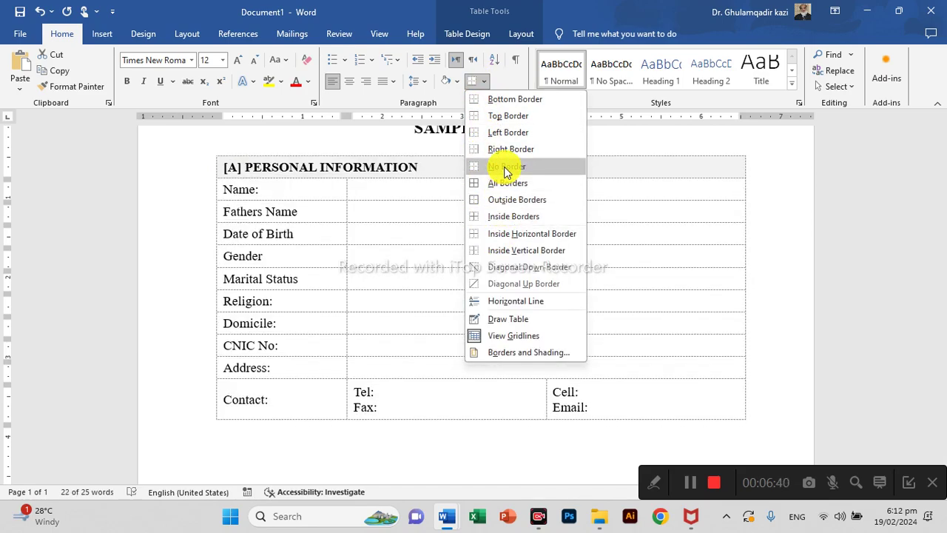
left_click(503, 167)
left_click(486, 82)
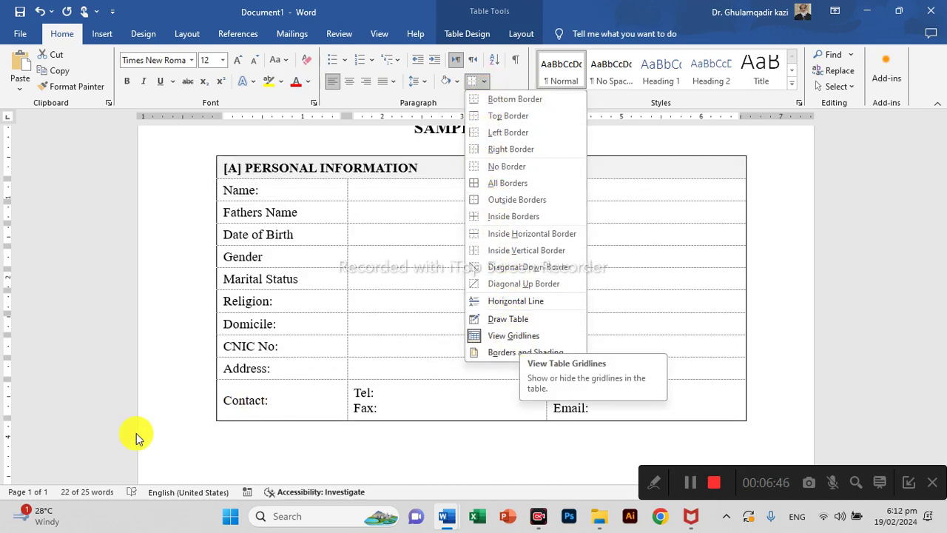
left_click(173, 361)
left_click(337, 431)
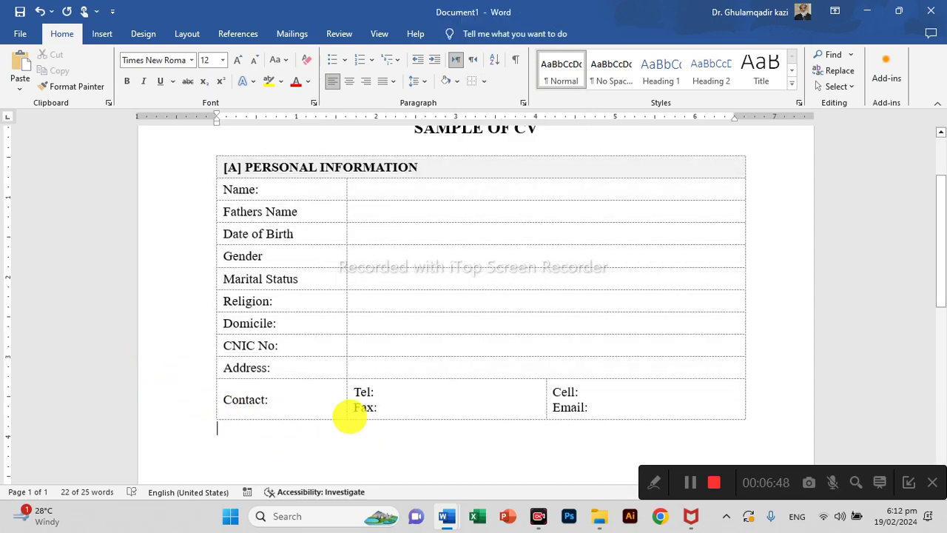
scroll(442, 260, "up", 7)
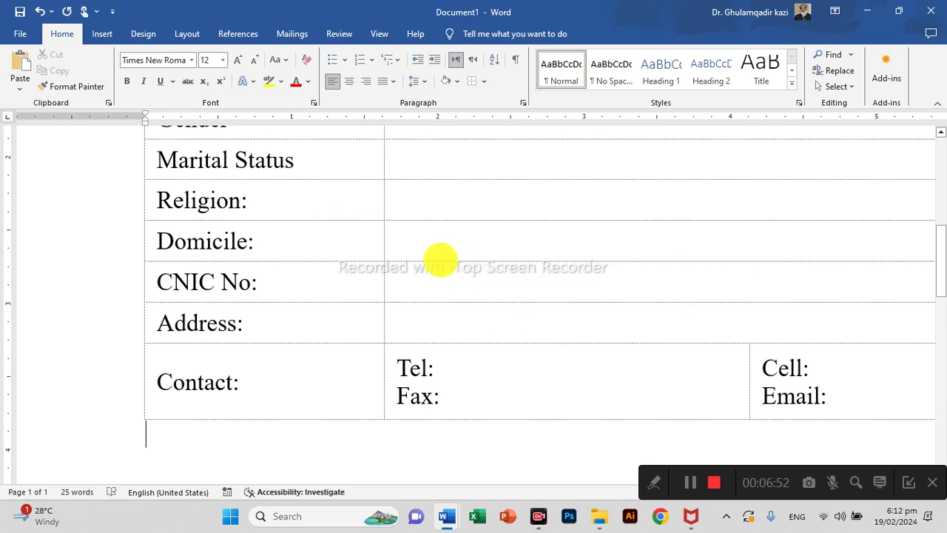
scroll(437, 259, "down", 6)
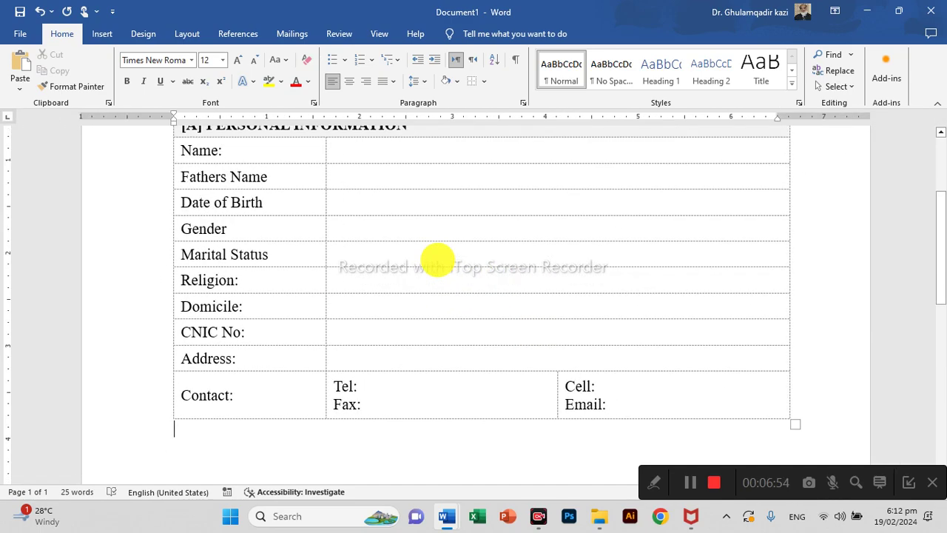
scroll(437, 259, "up", 3)
scroll(437, 259, "down", 1)
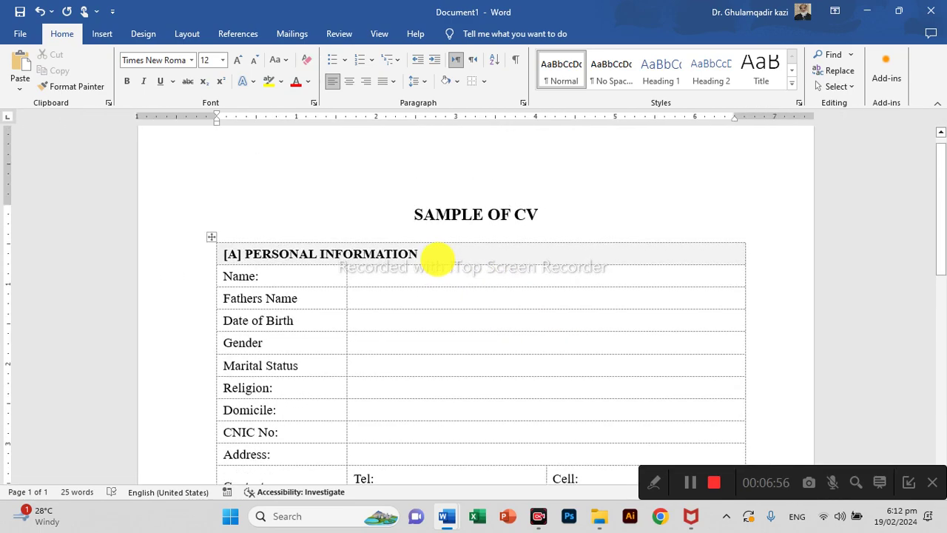
Put a solid outside border on the header row and solid borders on the first-column cells.
left_click(435, 254)
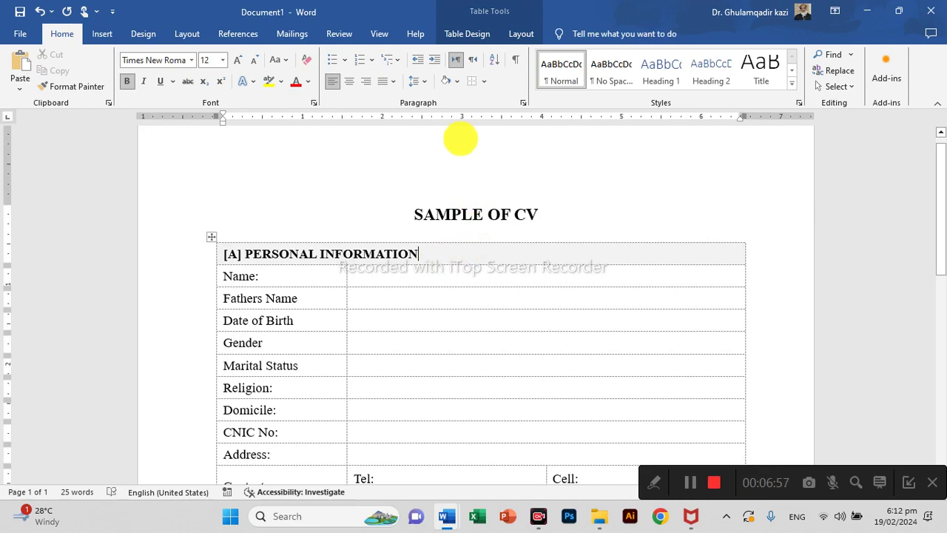
left_click(485, 82)
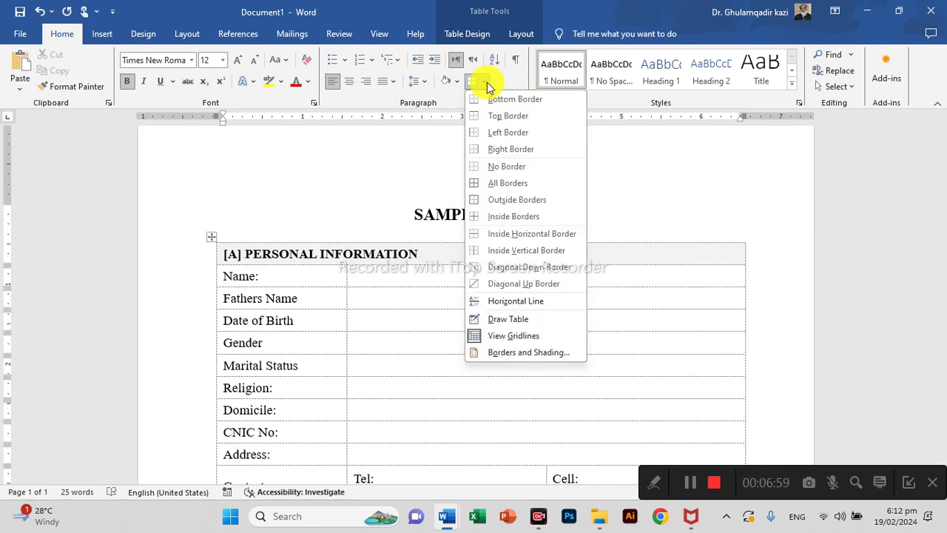
left_click(485, 199)
scroll(433, 237, "down", 3)
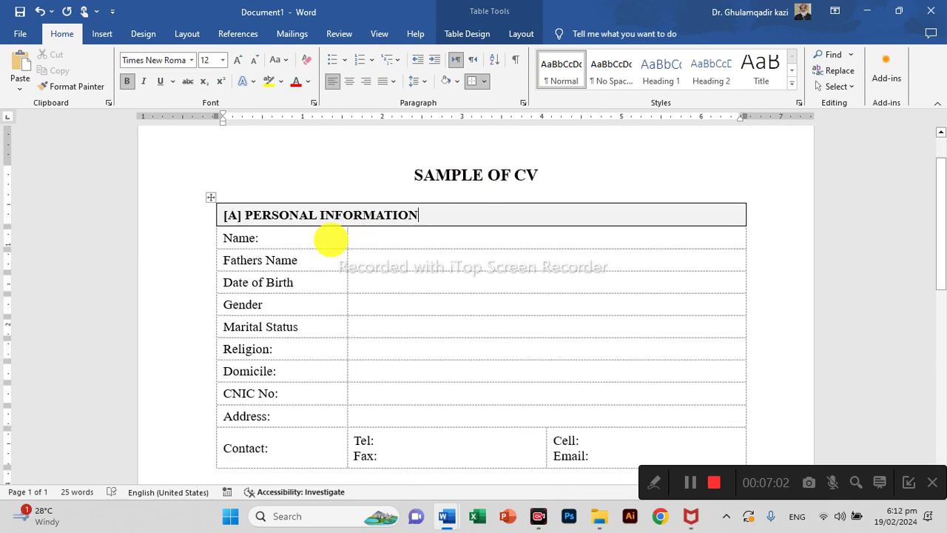
left_click_drag(319, 163, 327, 355)
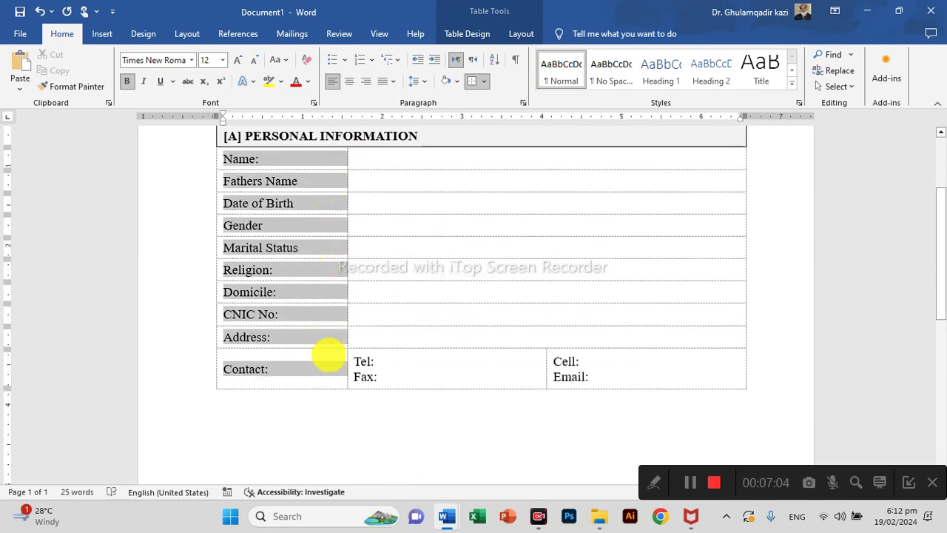
left_click(487, 85)
left_click(484, 156)
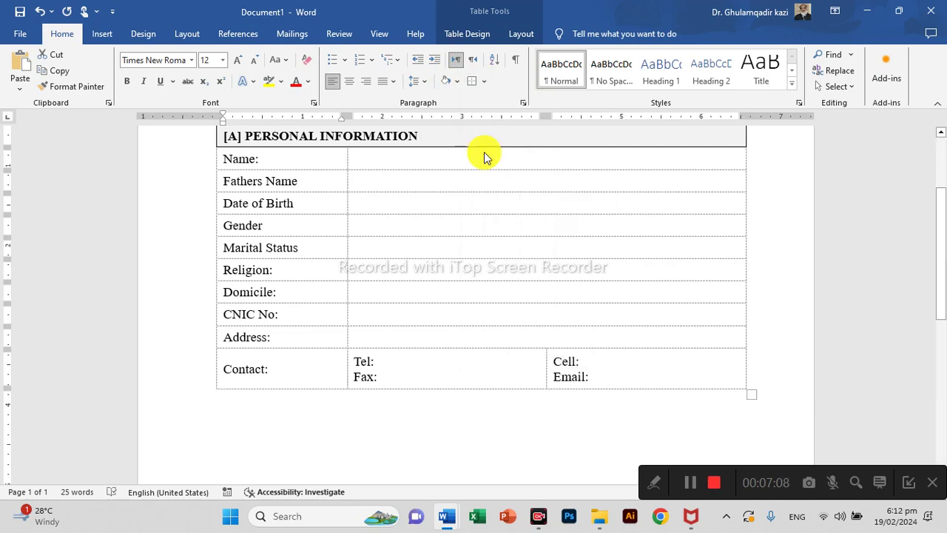
Give the Contact row a solid bottom border.
left_click_drag(657, 370, 328, 364)
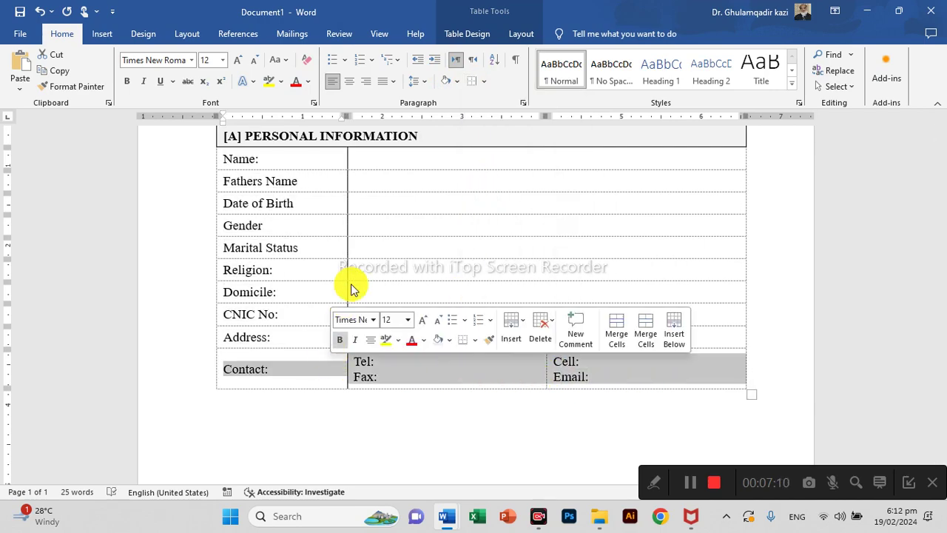
left_click(484, 84)
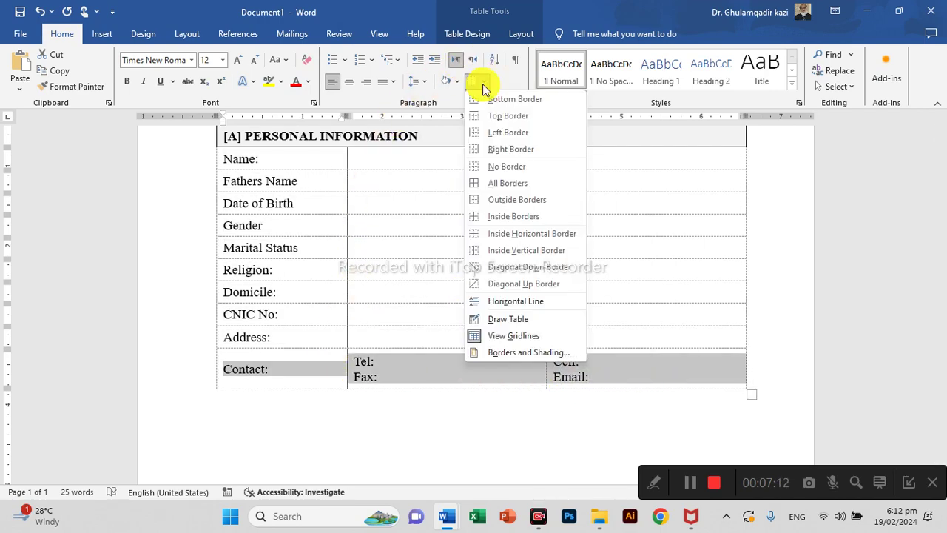
left_click(502, 99)
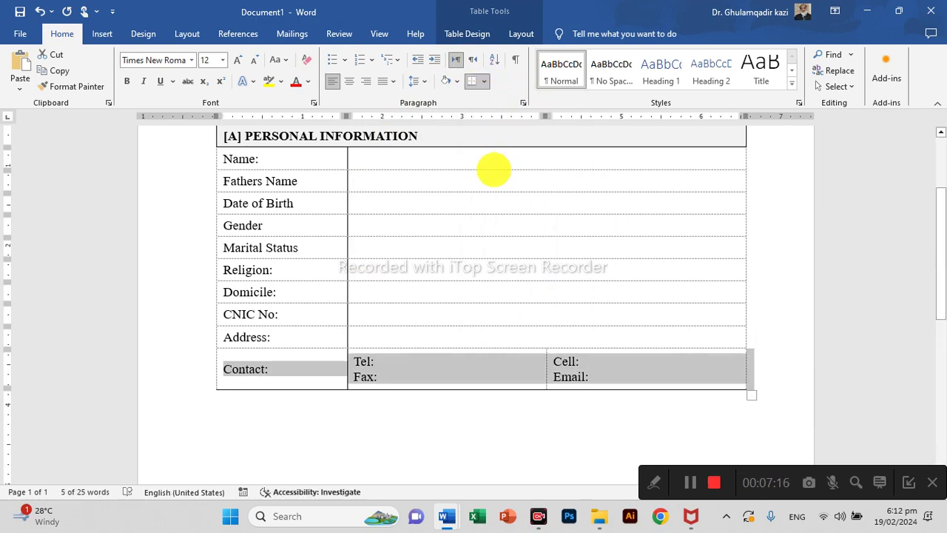
scroll(423, 185, "up", 2)
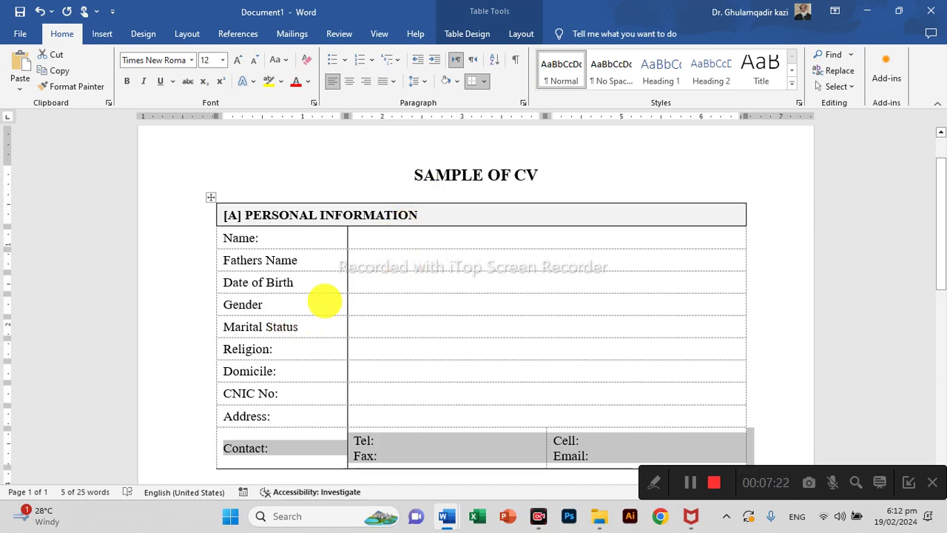
scroll(325, 296, "down", 3)
left_click(451, 397)
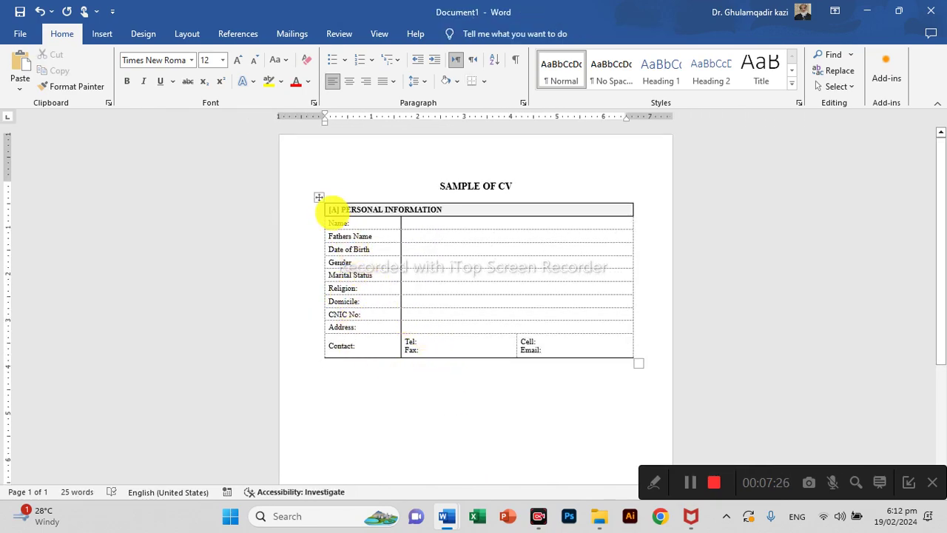
Paste a copy of the Personal Information table below the original.
left_click(319, 197)
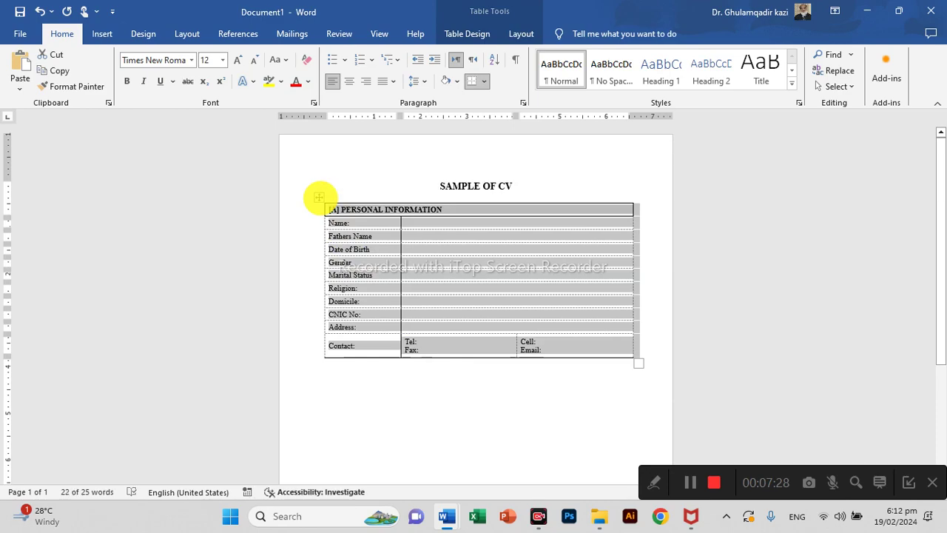
left_click(401, 379)
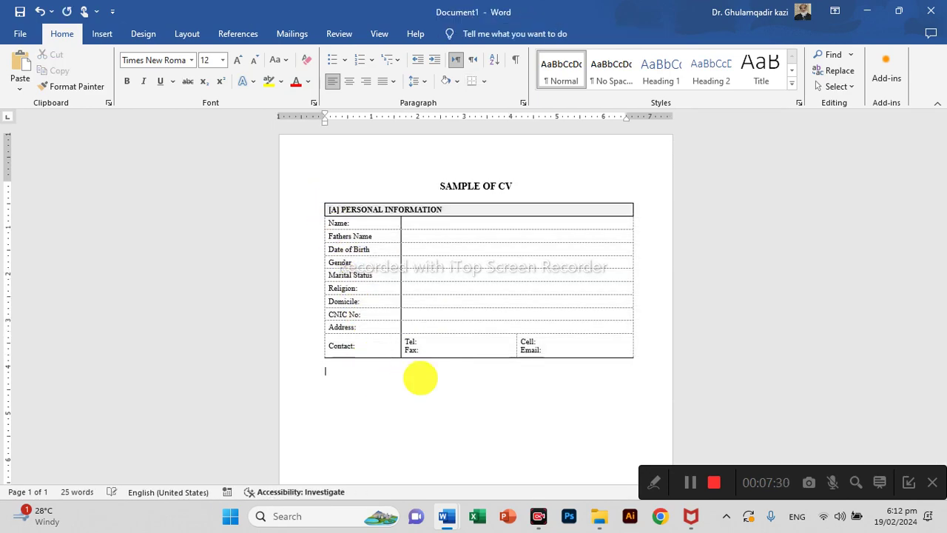
key("ctrl+v")
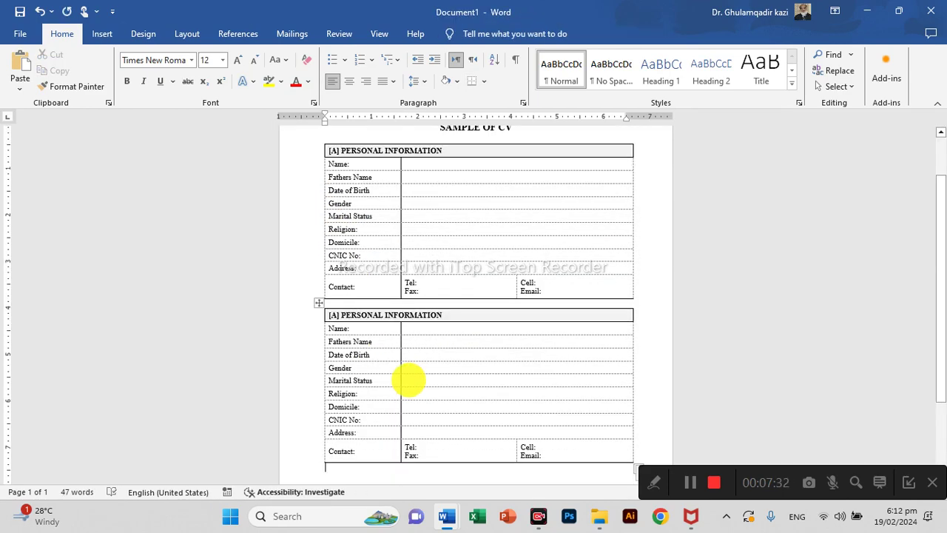
scroll(338, 356, "up", 5)
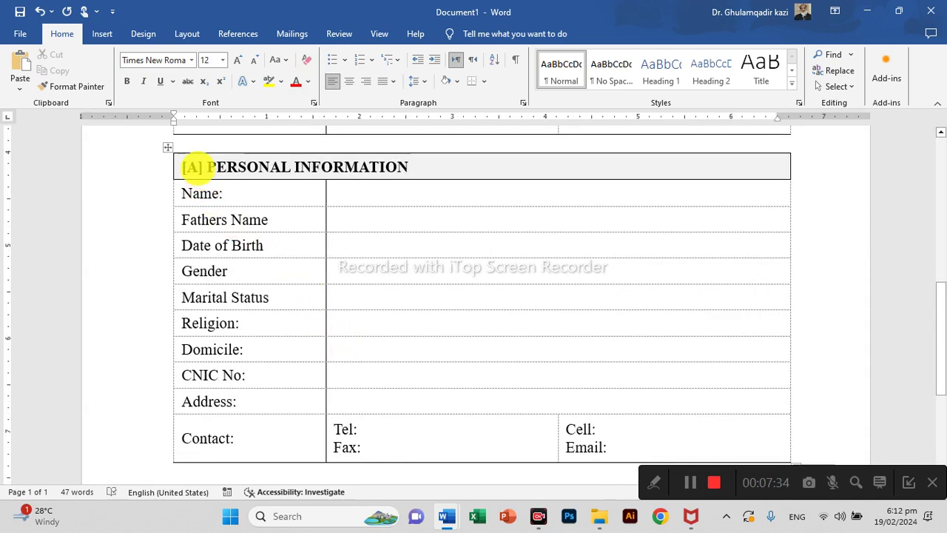
Retitle the copied table's header to [B] ACADEMIC QUALIFICATION.
left_click(200, 166)
key("shift+Left")
key("BackSpace")
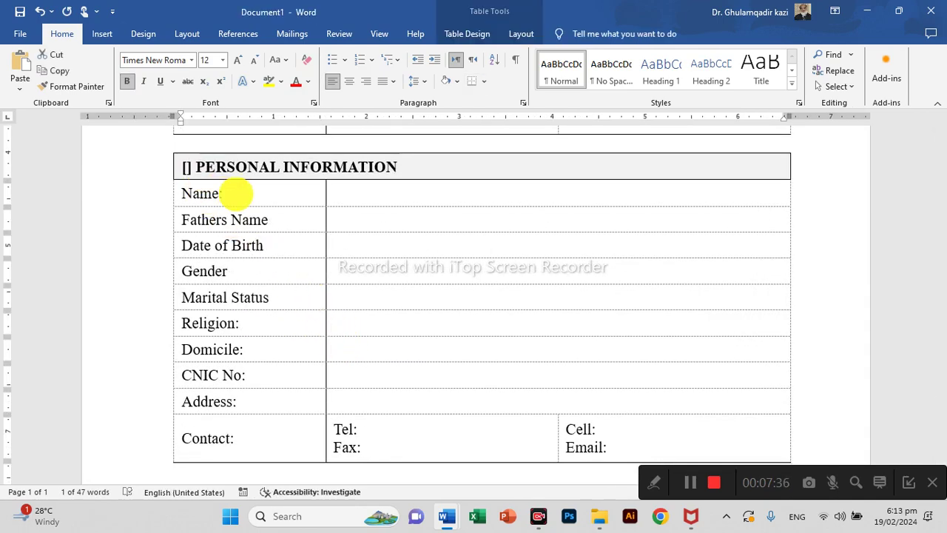
type("B")
key("ctrl+Delete")
key("ctrl+Delete")
type("ACADEMIC QU")
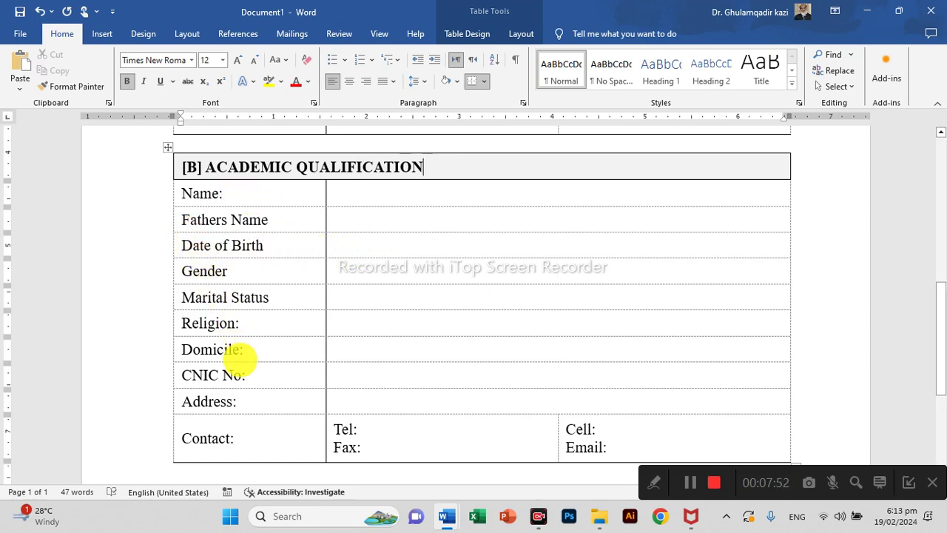
Delete the Domicile, CNIC No, Address and Contact rows from the Academic Qualification table.
left_click_drag(247, 348, 628, 429)
right_click(629, 428)
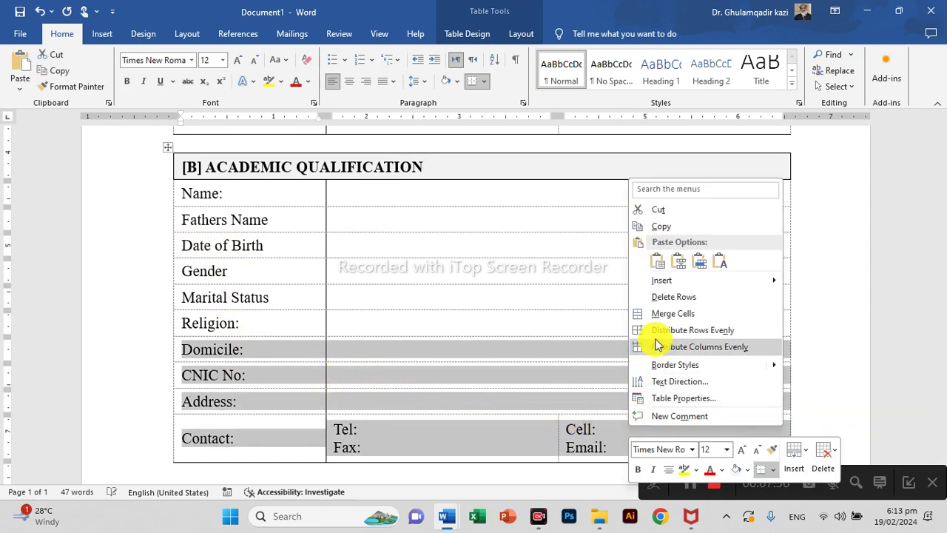
left_click(670, 297)
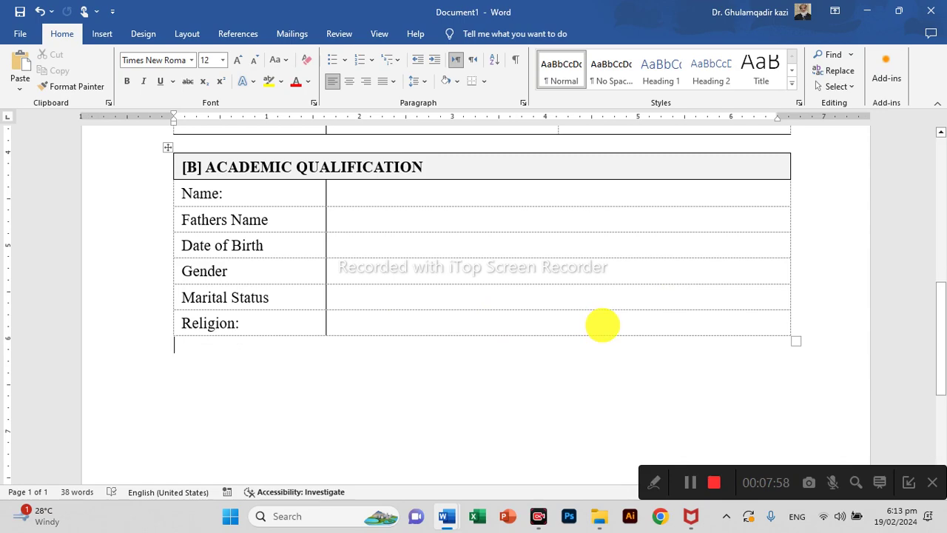
Give the Religion row a solid bottom border to close off the table.
left_click_drag(540, 324, 293, 323)
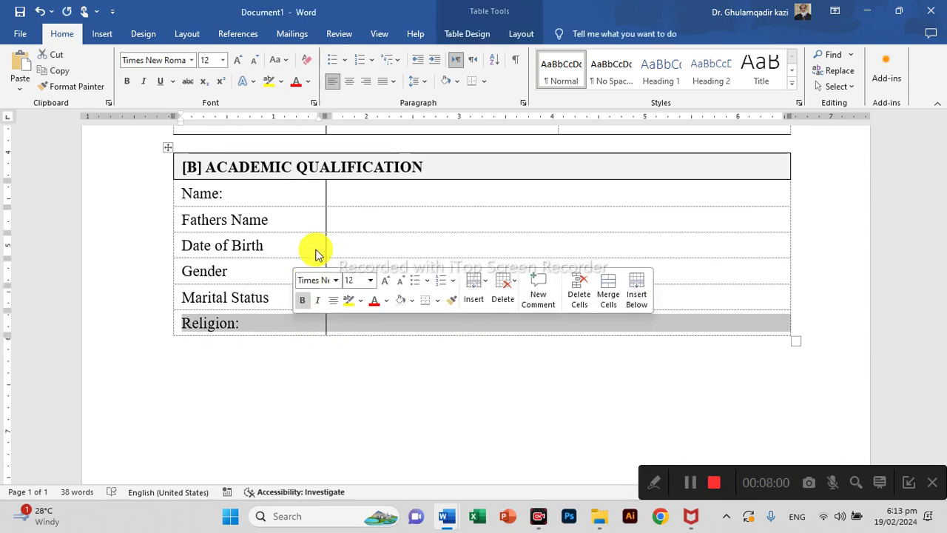
left_click(474, 78)
left_click(389, 377)
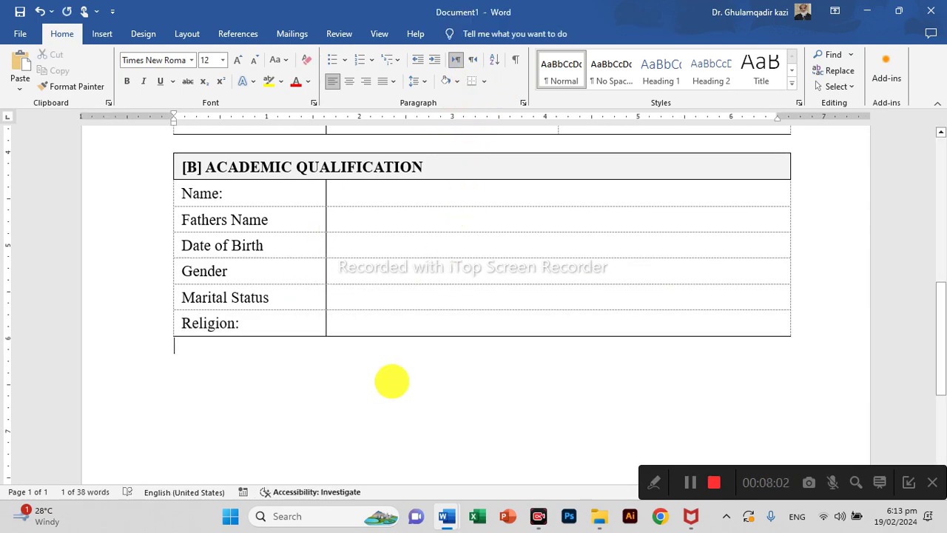
scroll(286, 334, "up", 8)
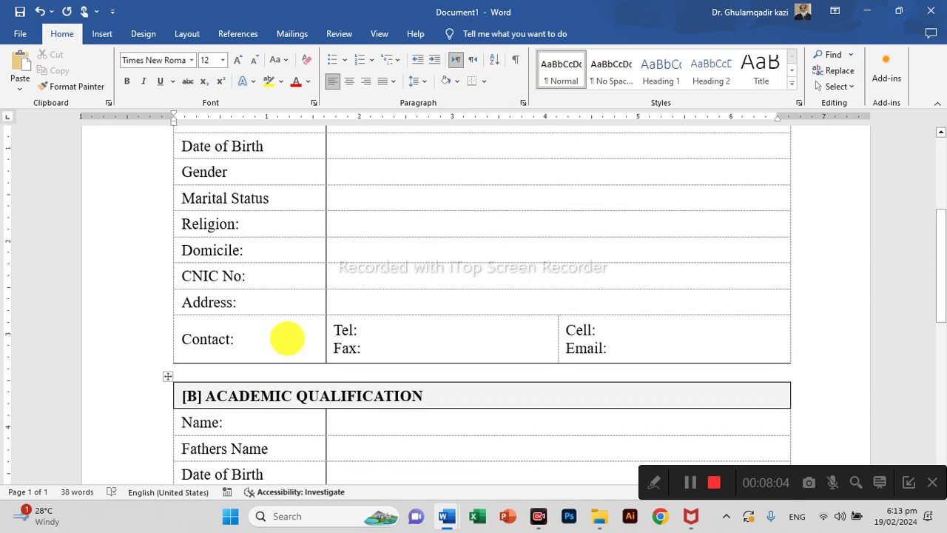
scroll(286, 337, "down", 6)
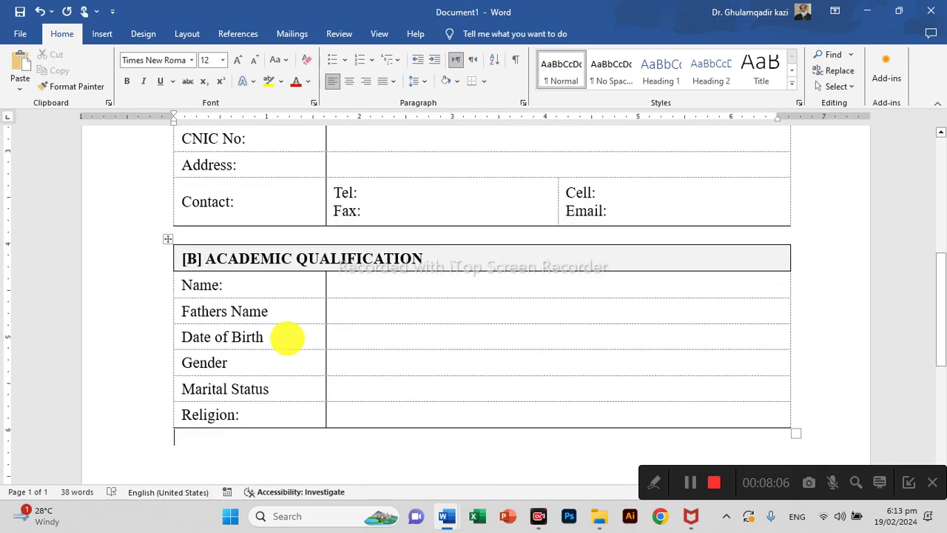
Paste a copy of the Academic Qualification table on the empty line below it.
left_click(168, 239)
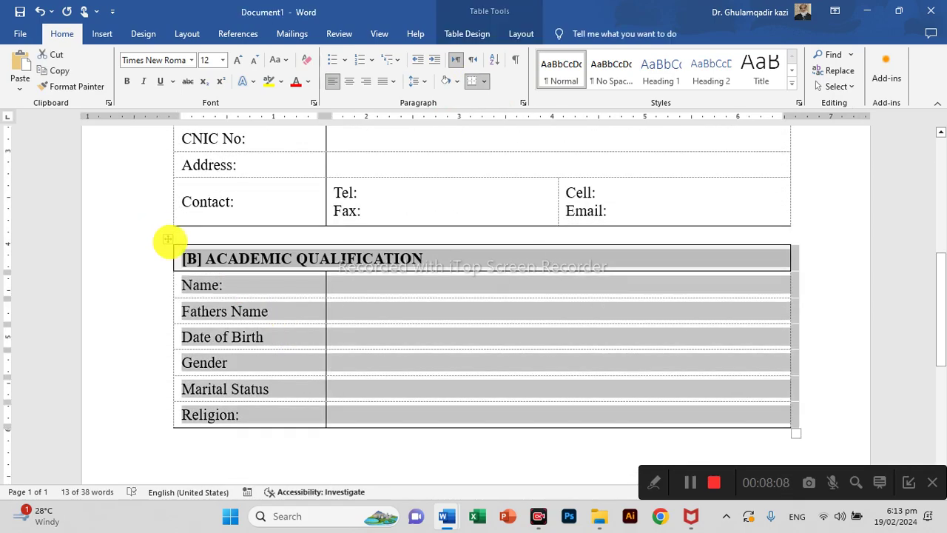
scroll(277, 362, "down", 5)
left_click(279, 267)
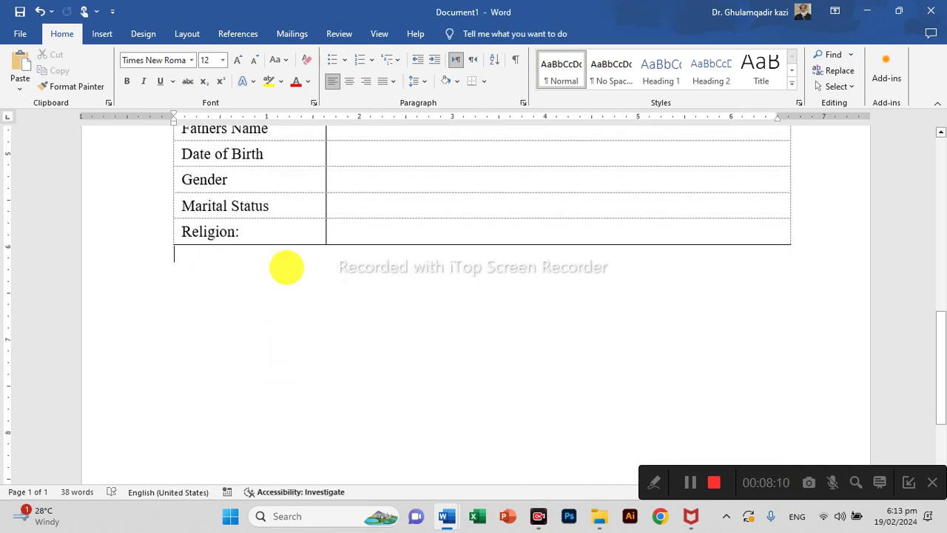
key("ctrl+v")
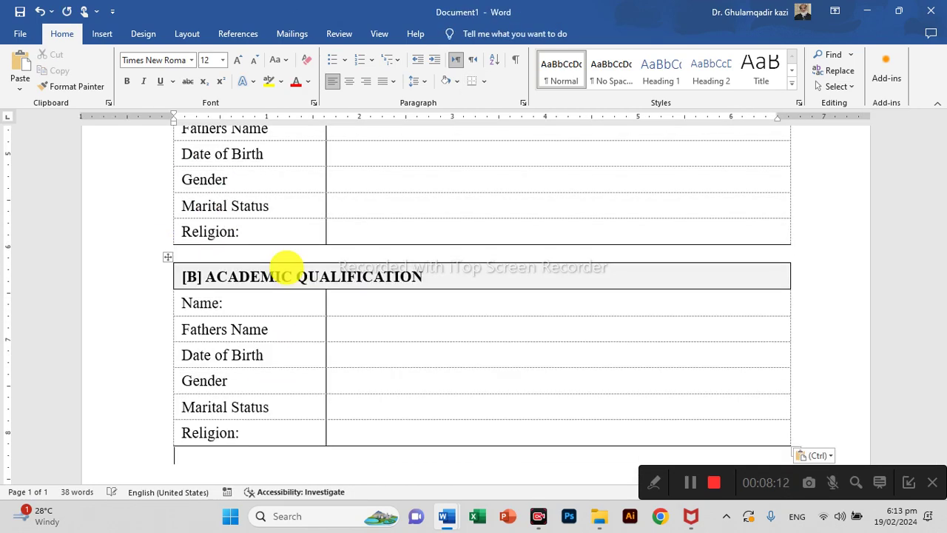
scroll(280, 248, "down", 3)
scroll(222, 255, "up", 3)
Change the copied table's header to '[C] COMPUTER SKILSS:'.
left_click(221, 269)
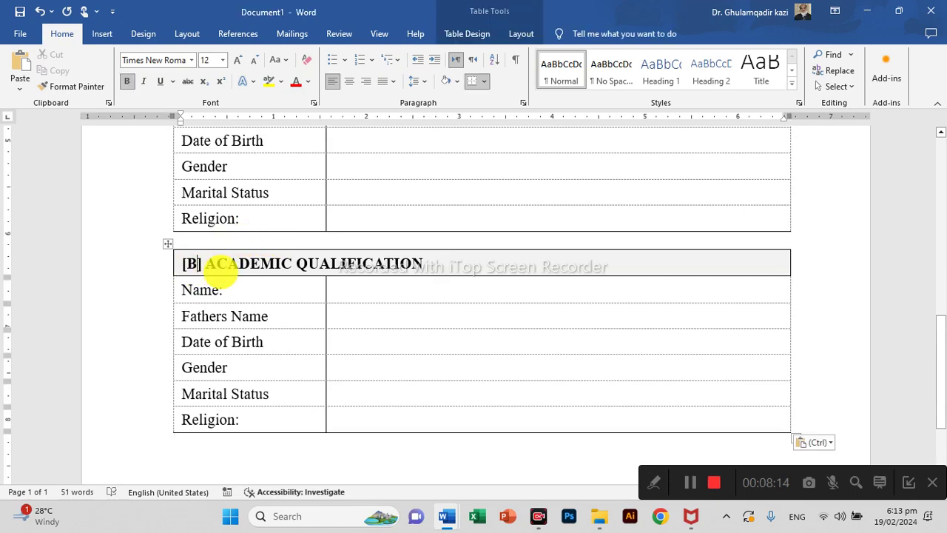
type("C")
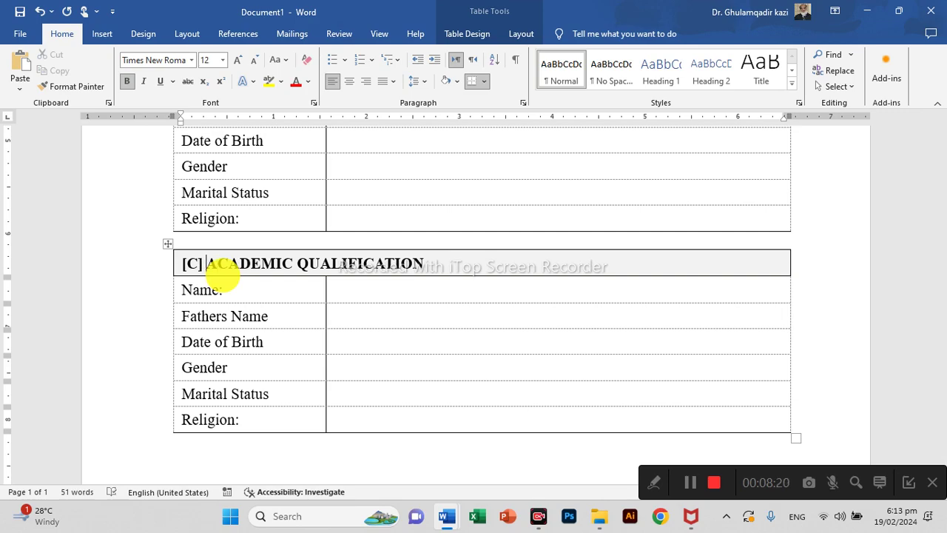
key("ctrl+Delete")
key("ctrl+Delete")
type("C] COMPUTER SKI")
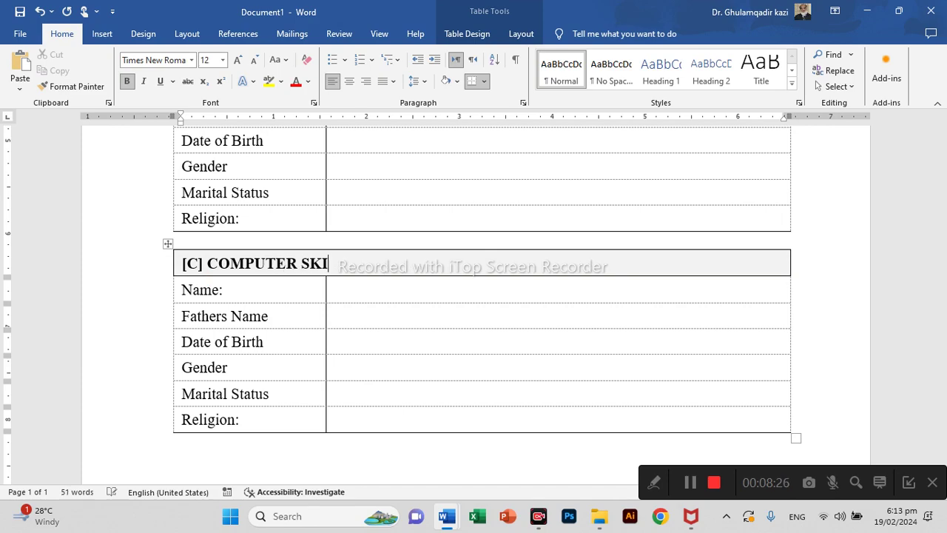
type(":")
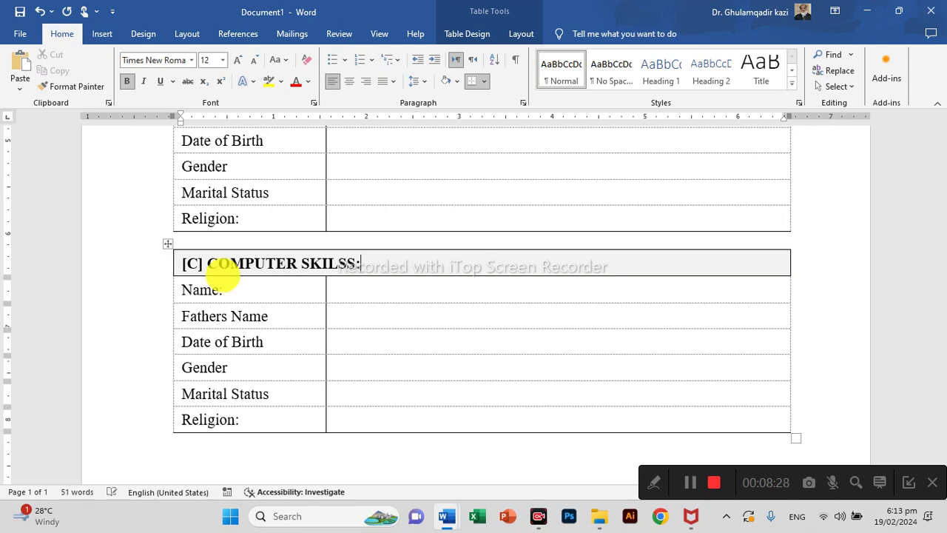
scroll(230, 292, "down", 3)
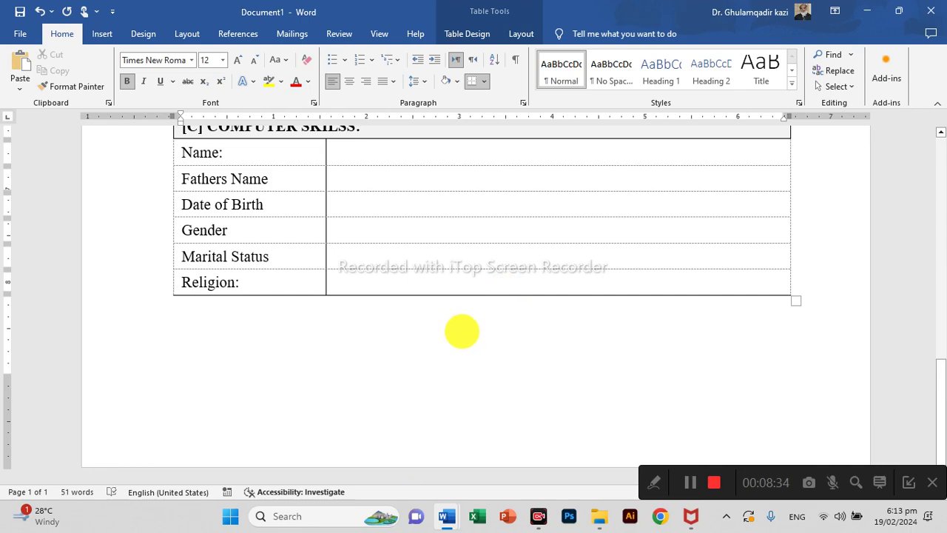
Insert the built-in Banded page-number footer.
left_click(102, 34)
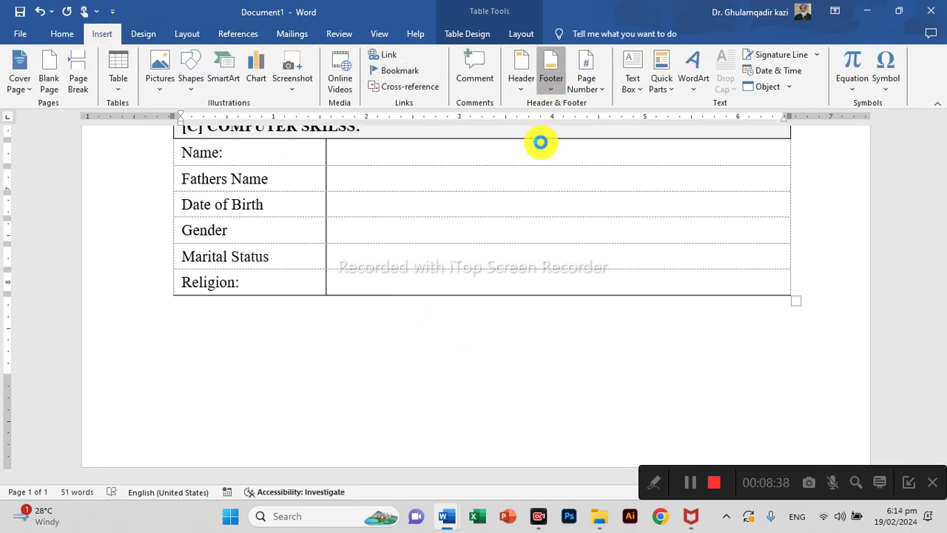
left_click(546, 93)
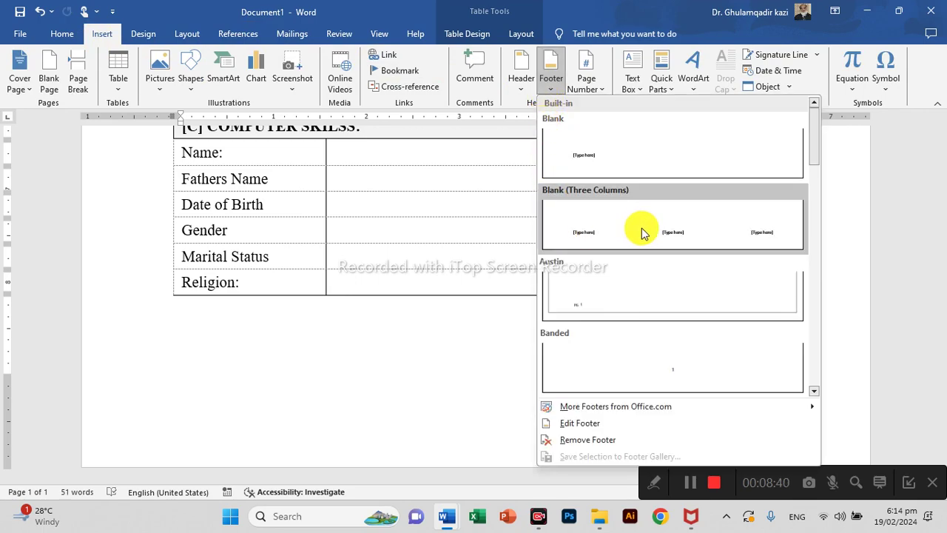
left_click(681, 368)
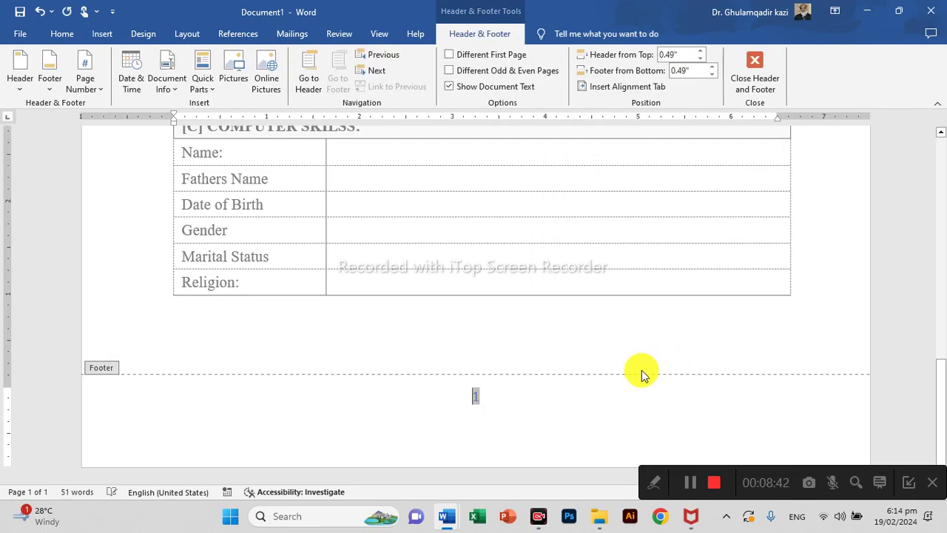
Format the footer page number 1 as bold Times New Roman in Automatic colour.
left_click_drag(479, 396, 450, 395)
left_click(60, 34)
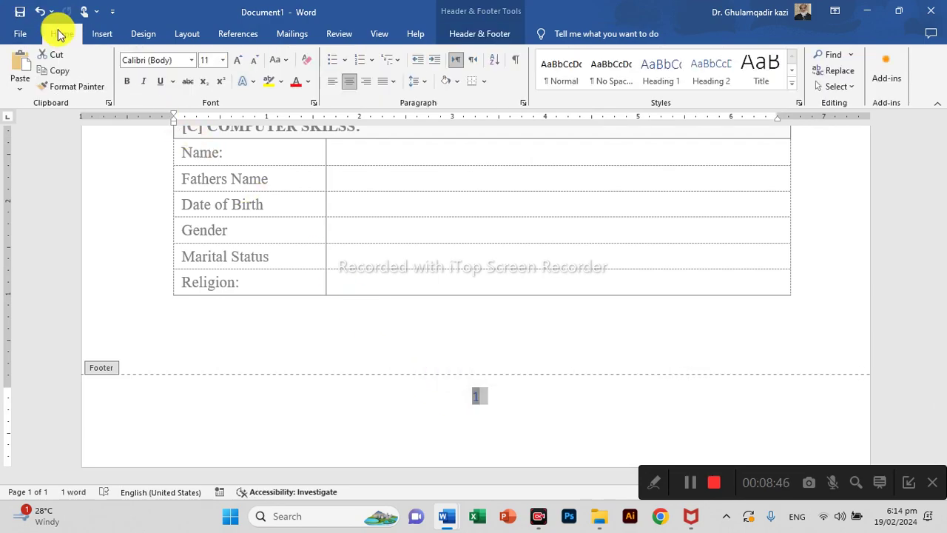
left_click(308, 81)
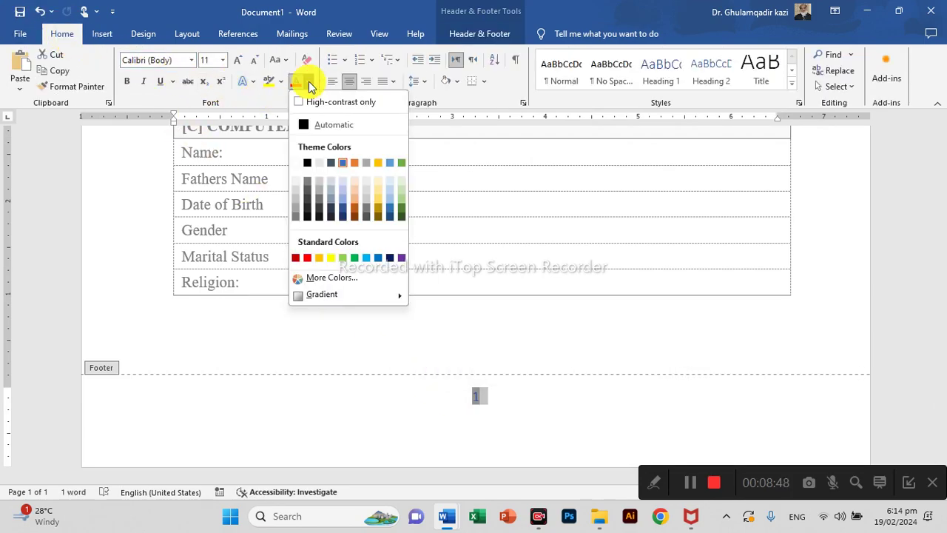
left_click(306, 123)
left_click(174, 60)
type("Times New Roman")
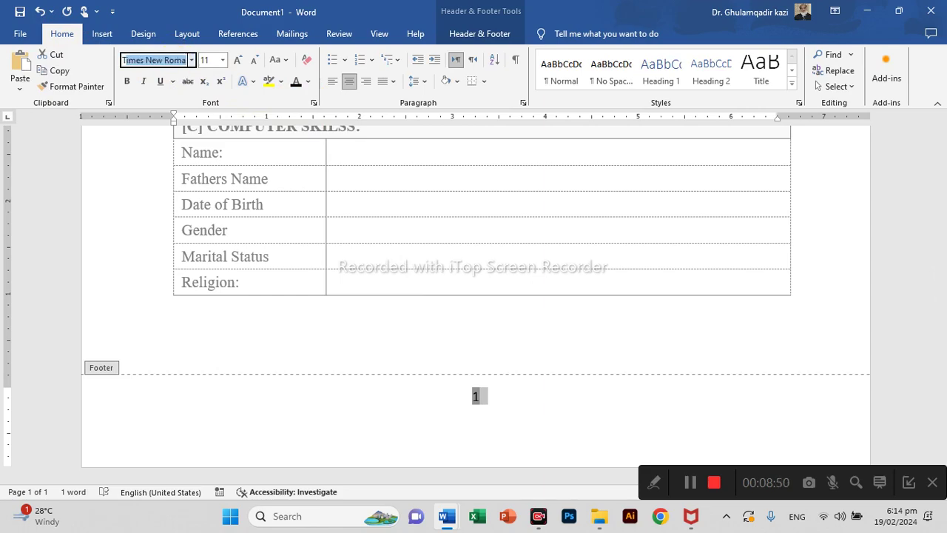
key("Return")
key("ctrl+b")
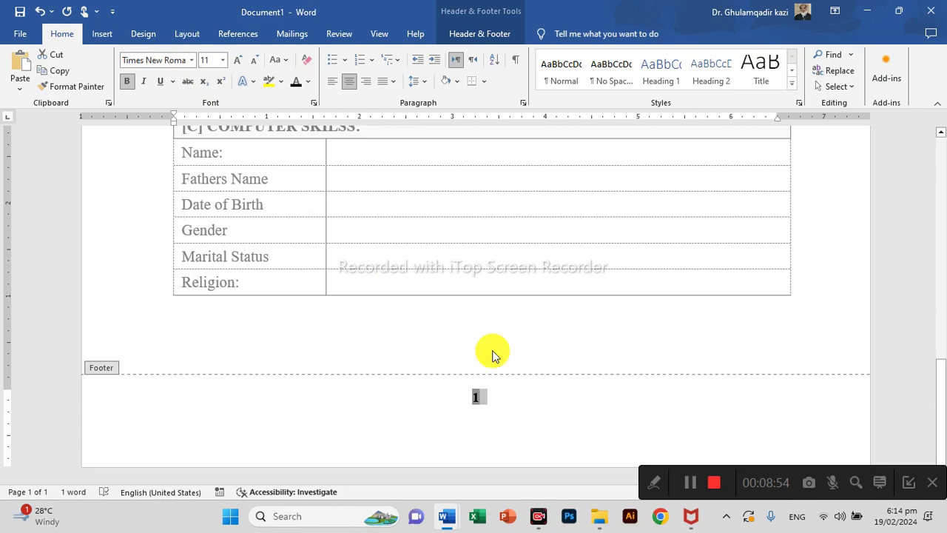
double_click(493, 354)
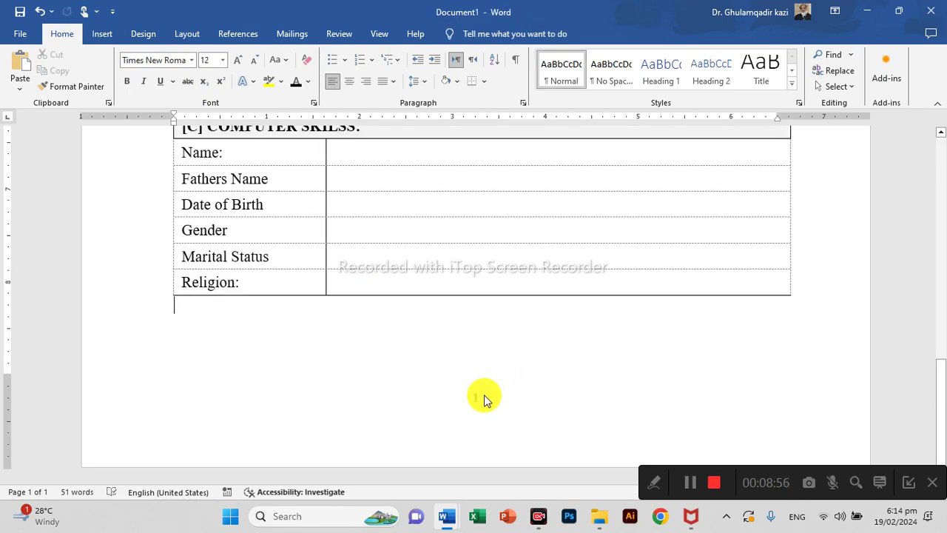
double_click(485, 400)
left_click(513, 404)
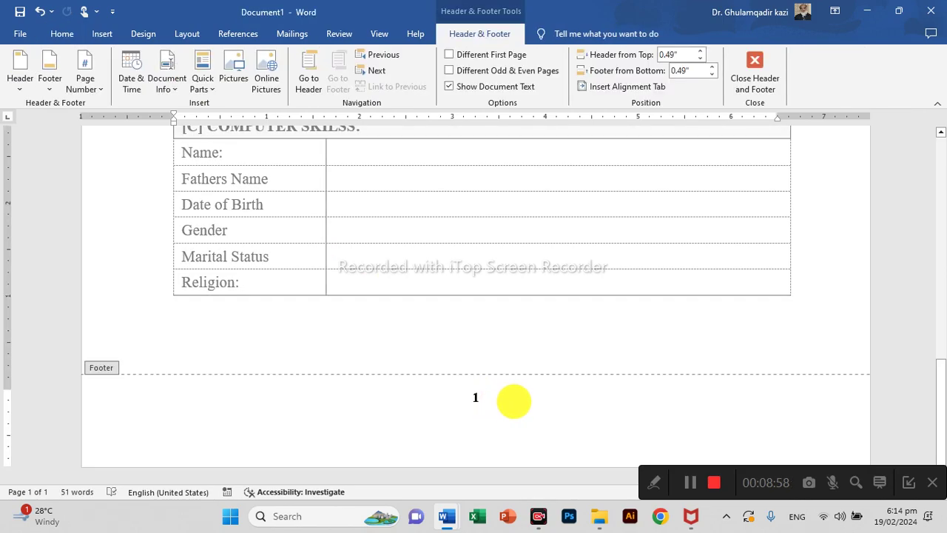
Replace the footer with the Grid design showing Page 1 | 1.
left_click(56, 59)
scroll(181, 259, "down", 3)
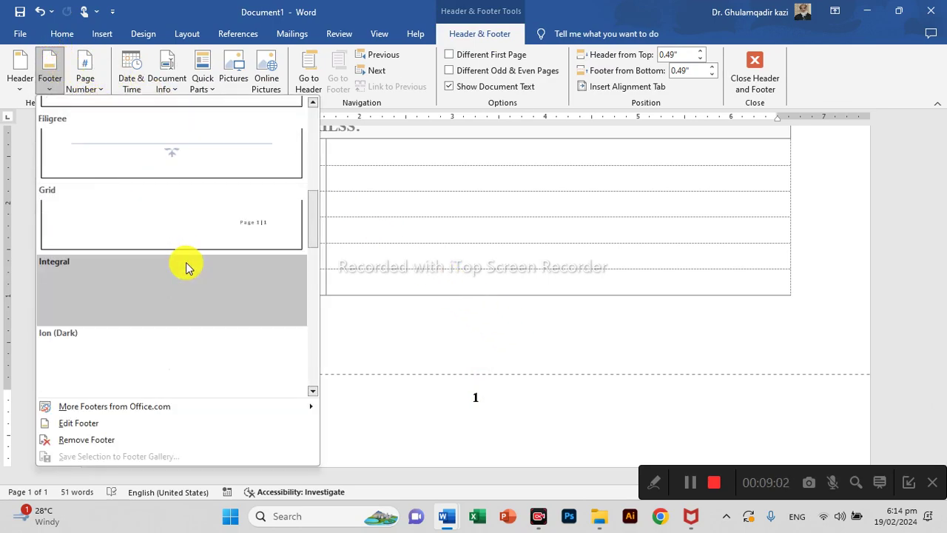
scroll(196, 266, "down", 3)
scroll(235, 273, "down", 6)
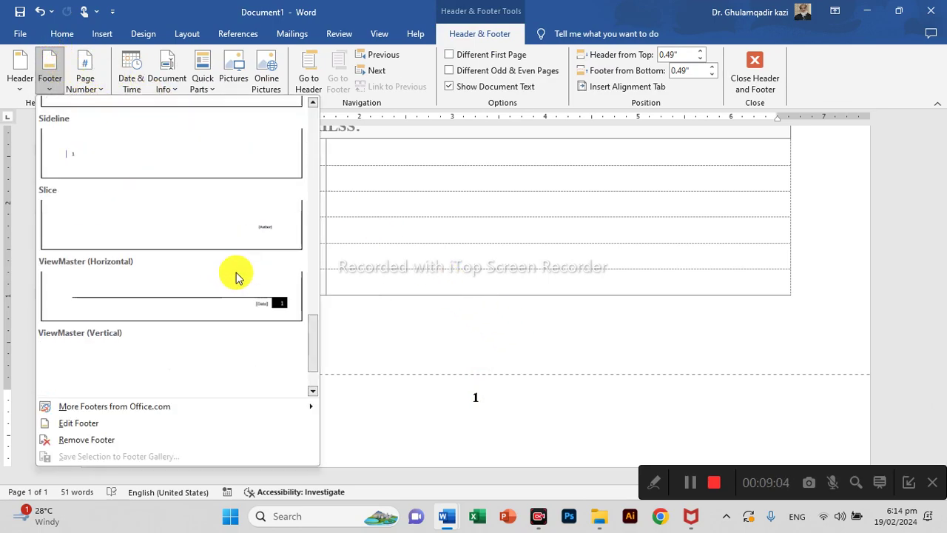
scroll(236, 244, "down", 1)
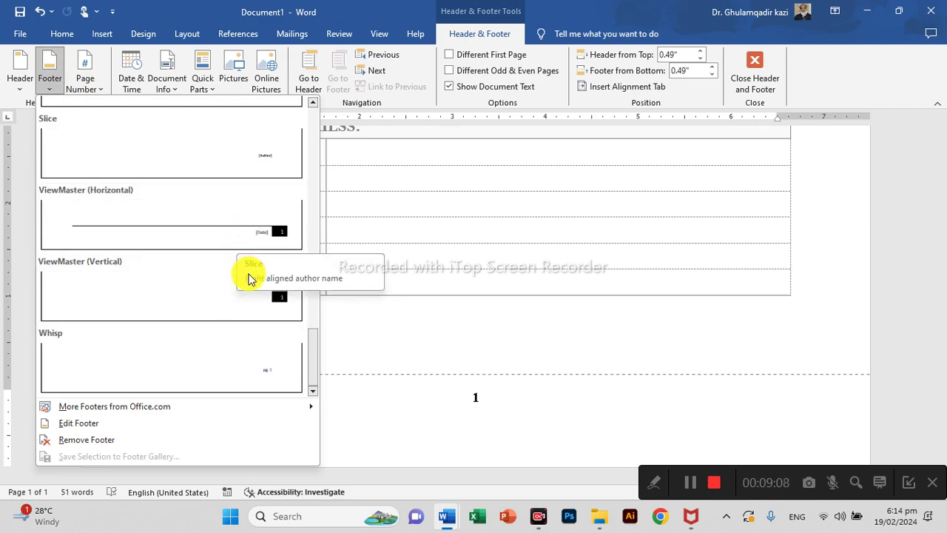
scroll(222, 171, "up", 8)
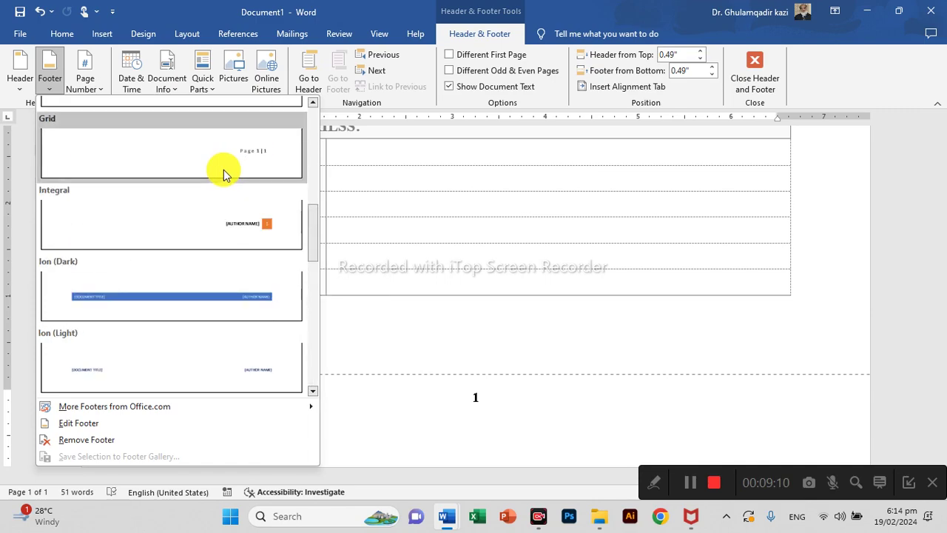
left_click(227, 171)
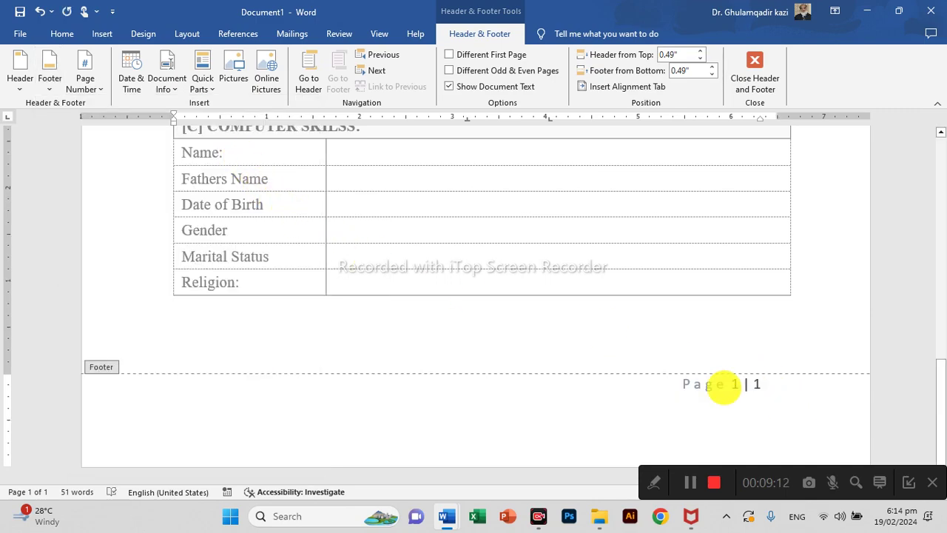
Centre the Page 1 | 1 footer line in Times New Roman and return to the body.
triple_click(716, 383)
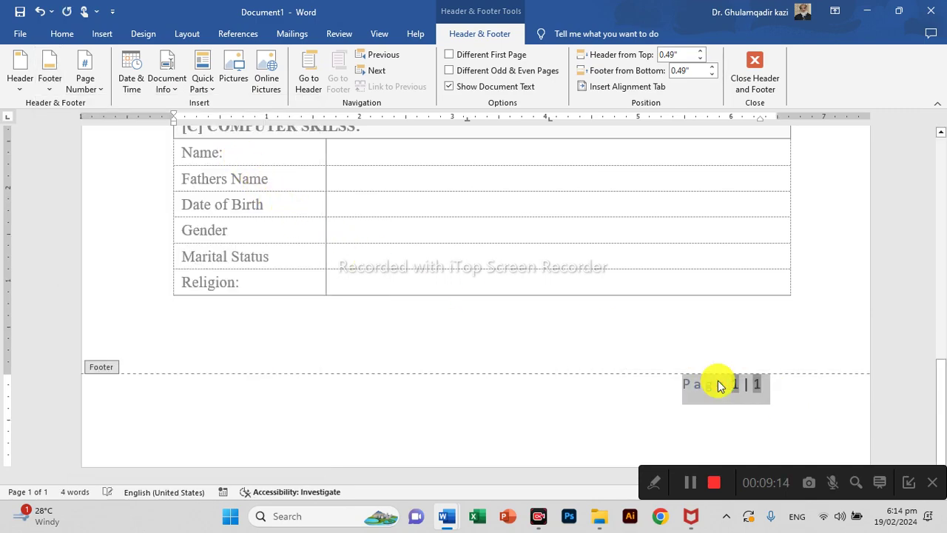
key("ctrl+e")
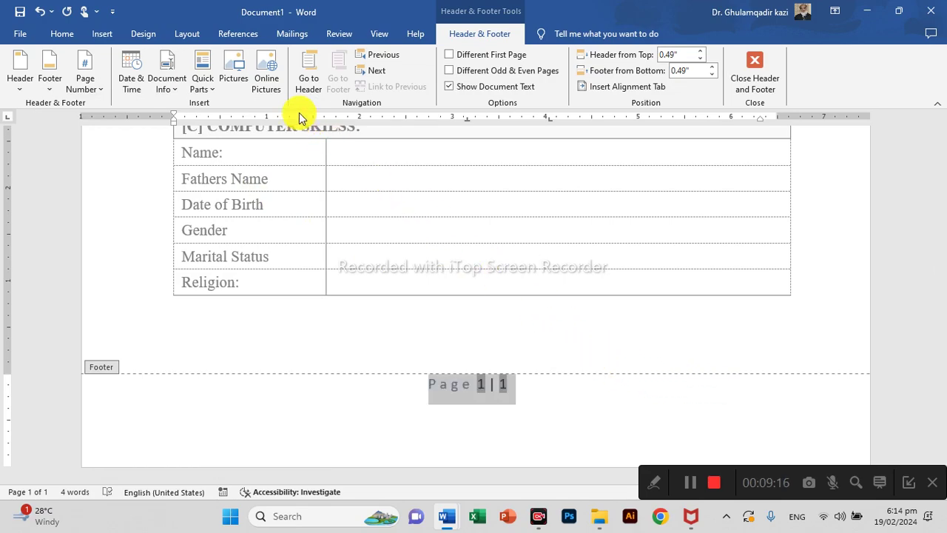
left_click(63, 34)
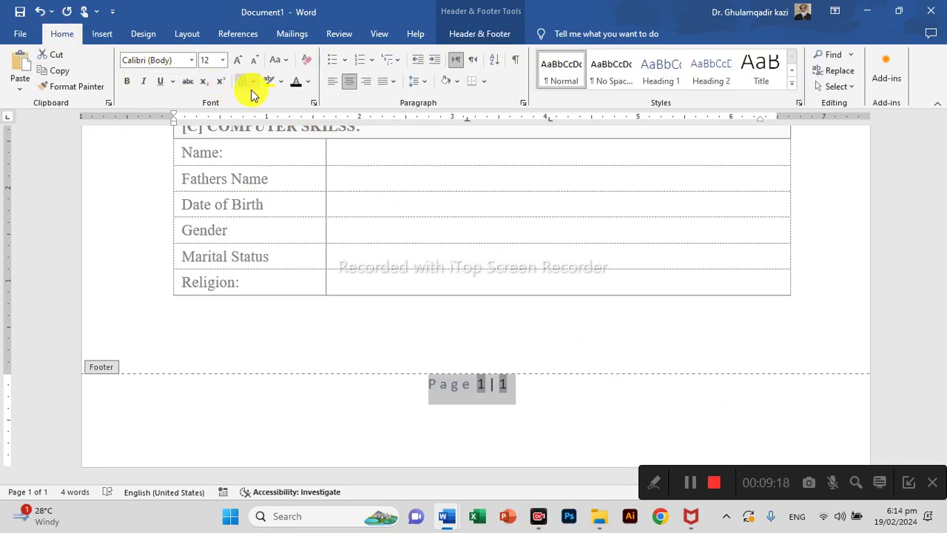
left_click(151, 60)
type("ti")
key("Return")
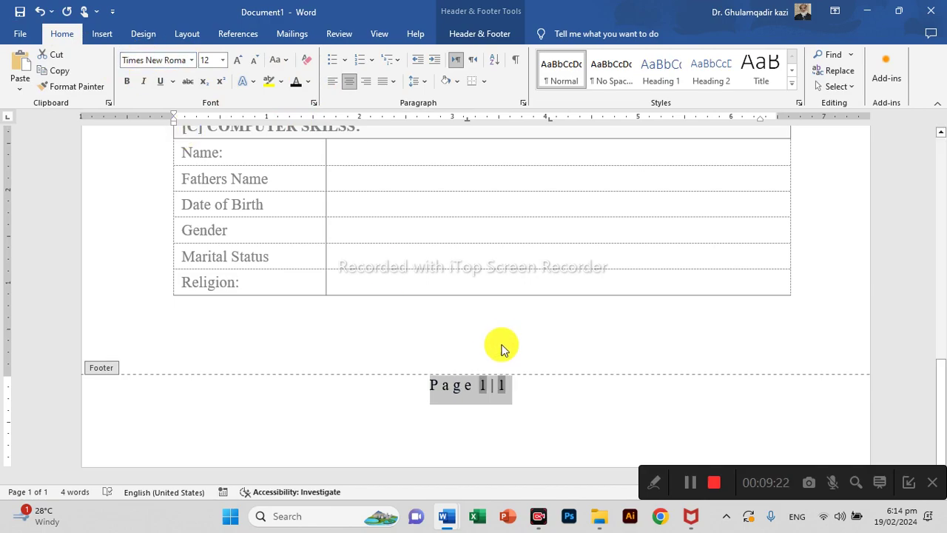
double_click(503, 331)
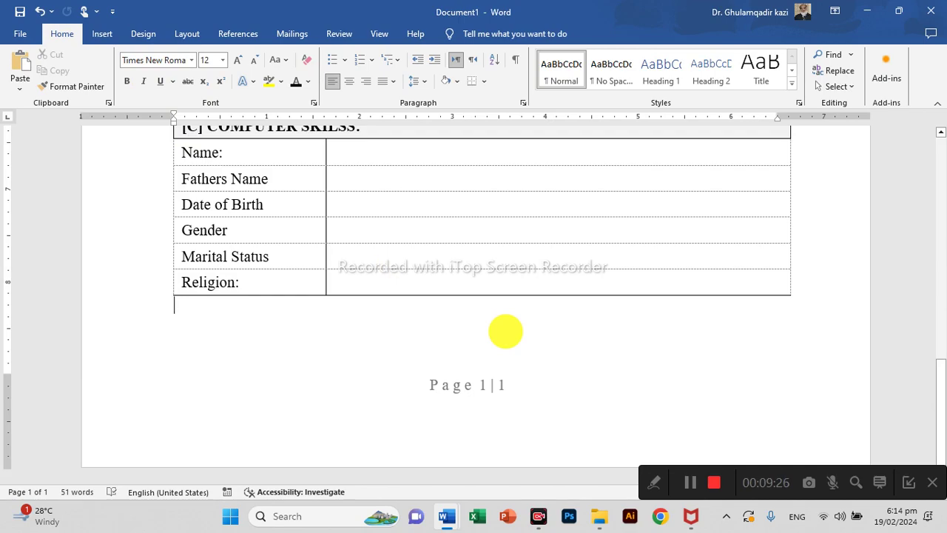
Preview the CV, then add a second page so footers read Page 1 | 2 and Page 2 | 2.
key("ctrl+p")
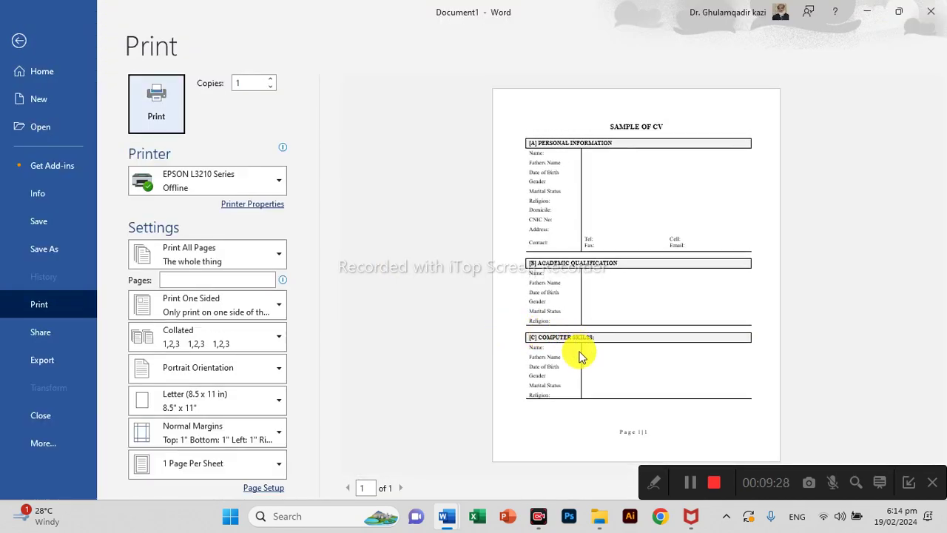
key("Escape")
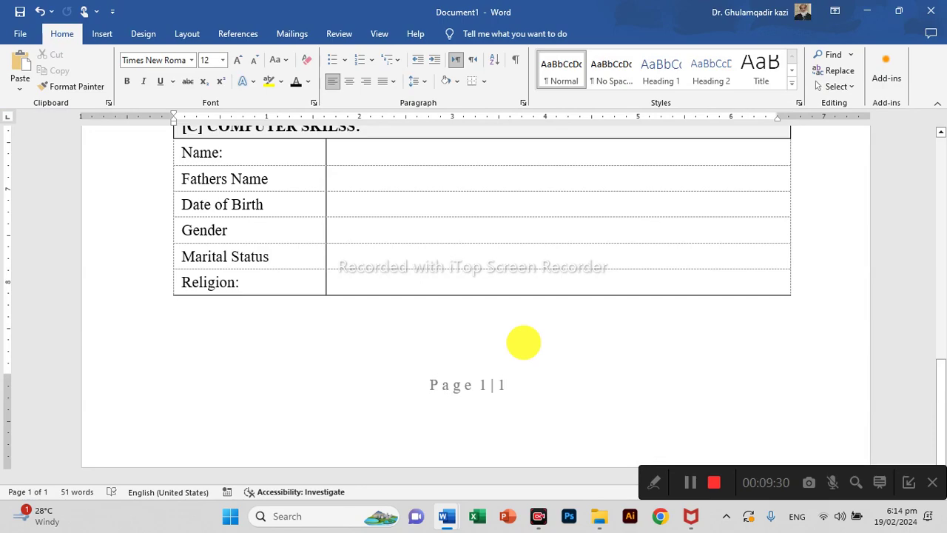
key("Return")
key("Return")
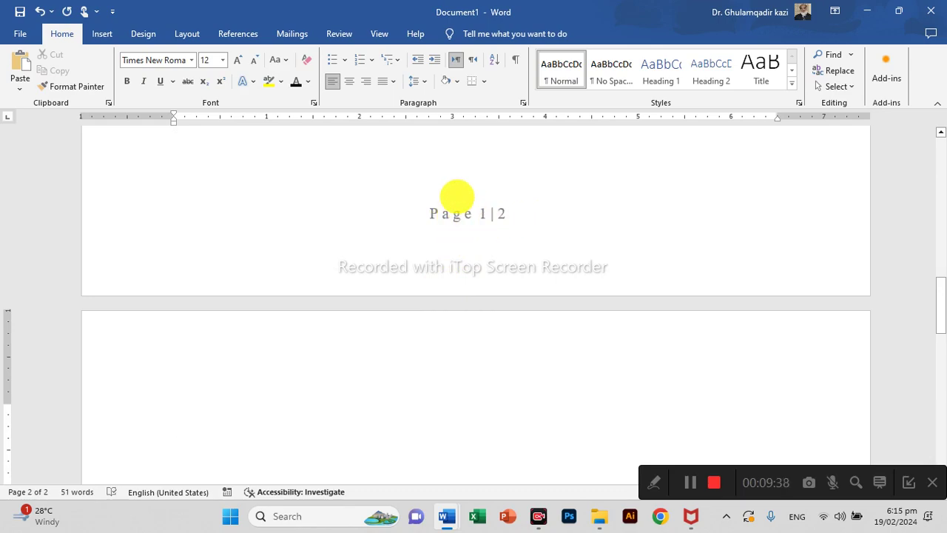
key("Up")
scroll(464, 198, "down", 10)
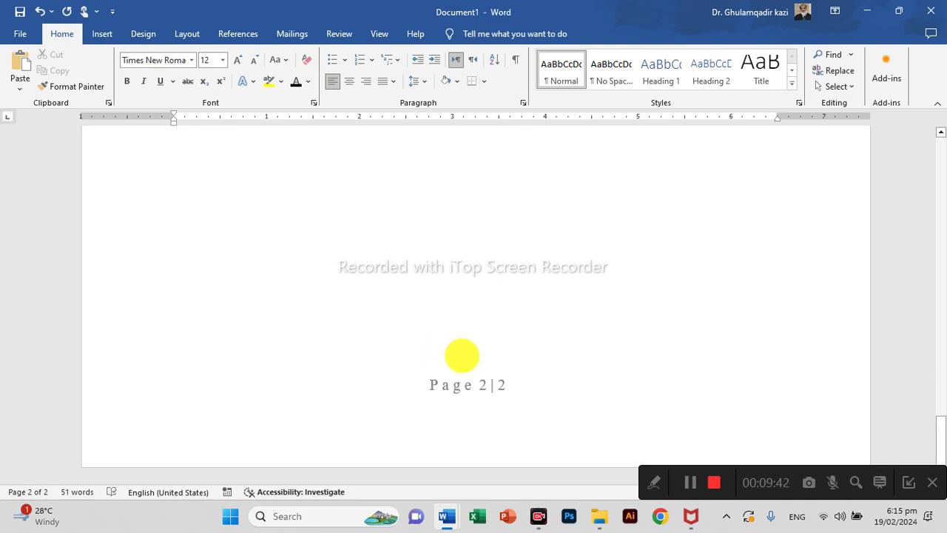
scroll(462, 356, "up", 10)
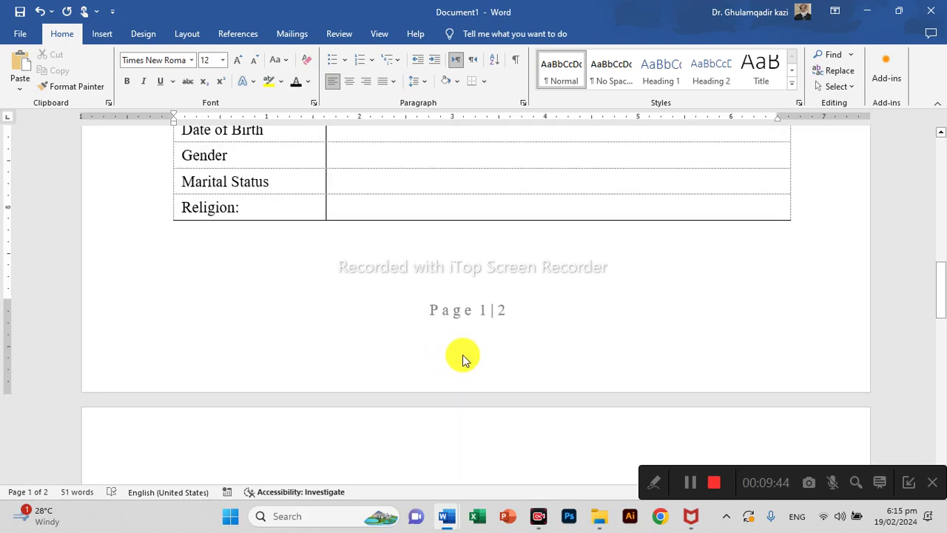